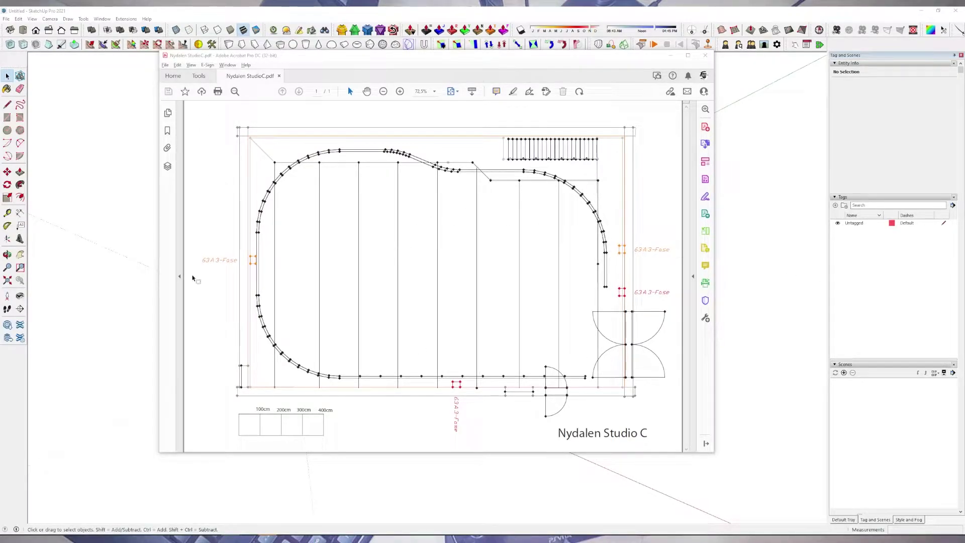
# Step: Inspect the floor plan in the PDF viewer, zooming in on the drawing and back out
pyautogui.moveTo(445, 62)
pyautogui.mouseDown()
pyautogui.moveTo(490, 83)
pyautogui.moveTo(376, 432)
pyautogui.moveTo(286, 356)
pyautogui.moveTo(451, 64)
pyautogui.moveTo(432, 70)
pyautogui.mouseUp()
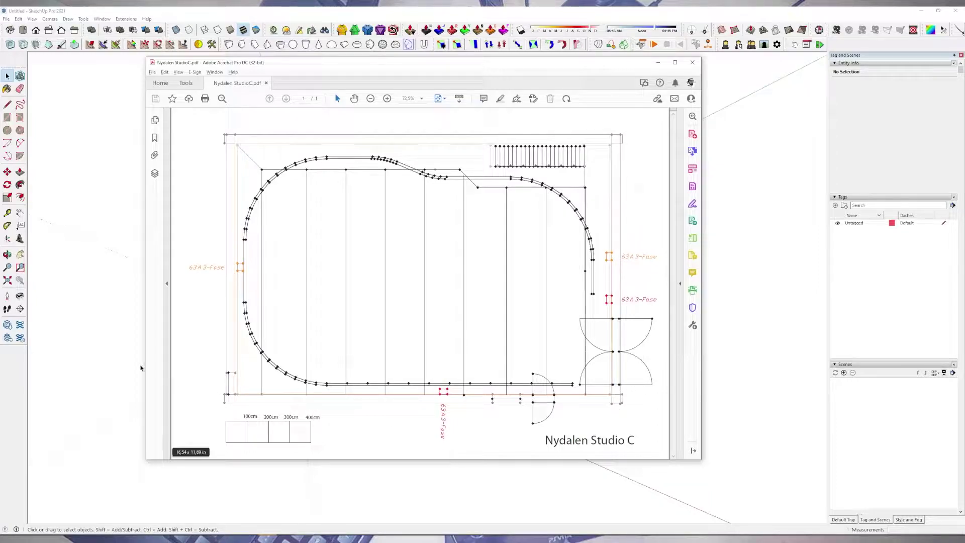
pyautogui.click(387, 98)
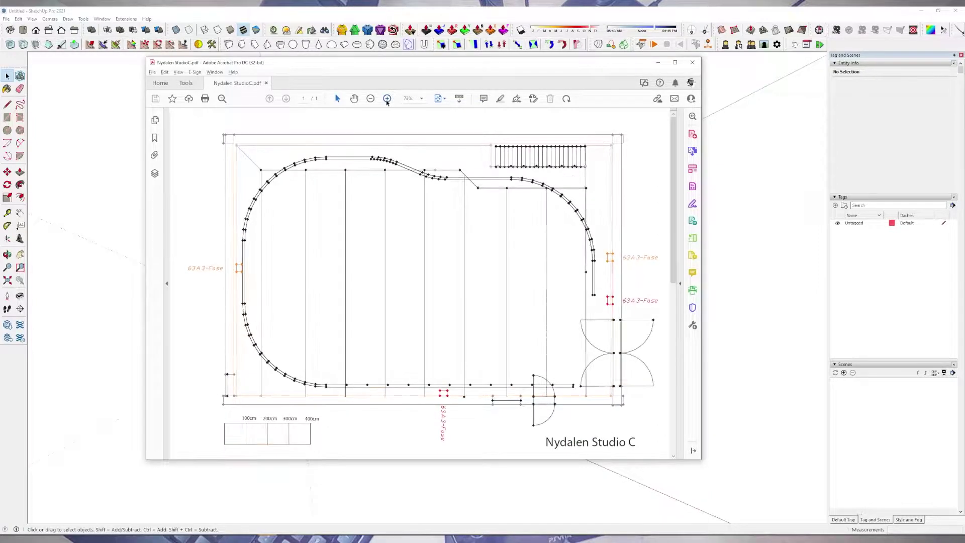
pyautogui.click(387, 99)
pyautogui.click(387, 98)
pyautogui.click(387, 99)
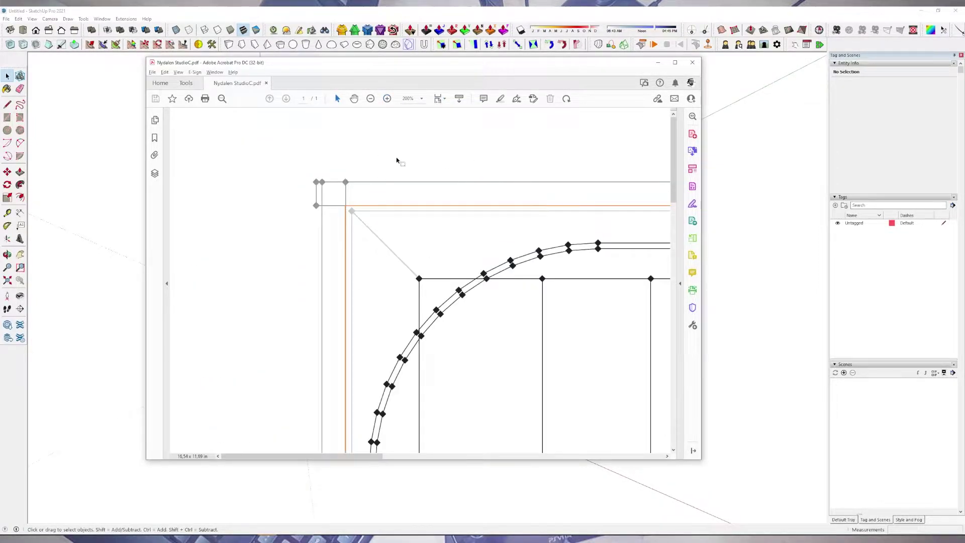
pyautogui.click(370, 99)
pyautogui.click(370, 99)
pyautogui.click(370, 99)
pyautogui.click(370, 99)
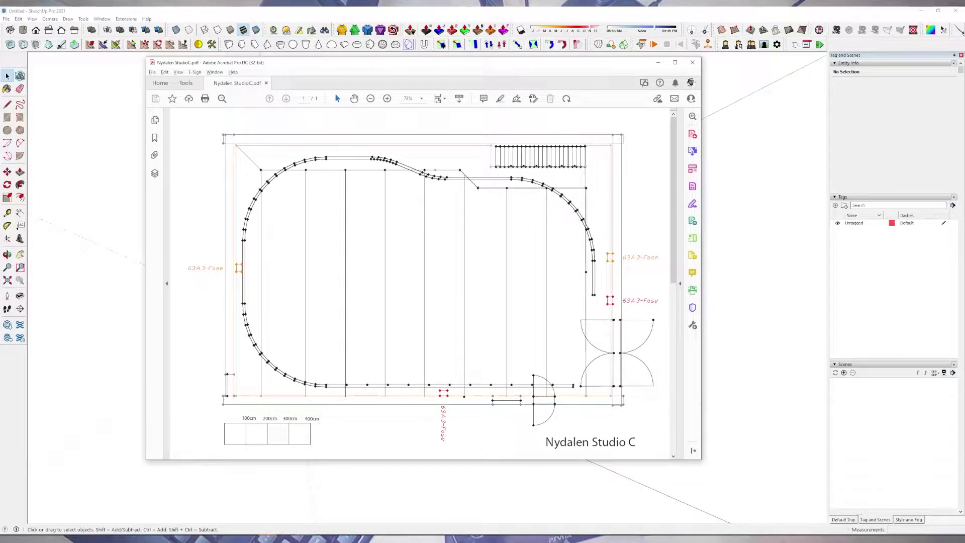
# Step: Open Nydalen StudioC.pdf in Illustrator and select all of its floor plan artwork
pyautogui.hotkey('alt', 'Tab')
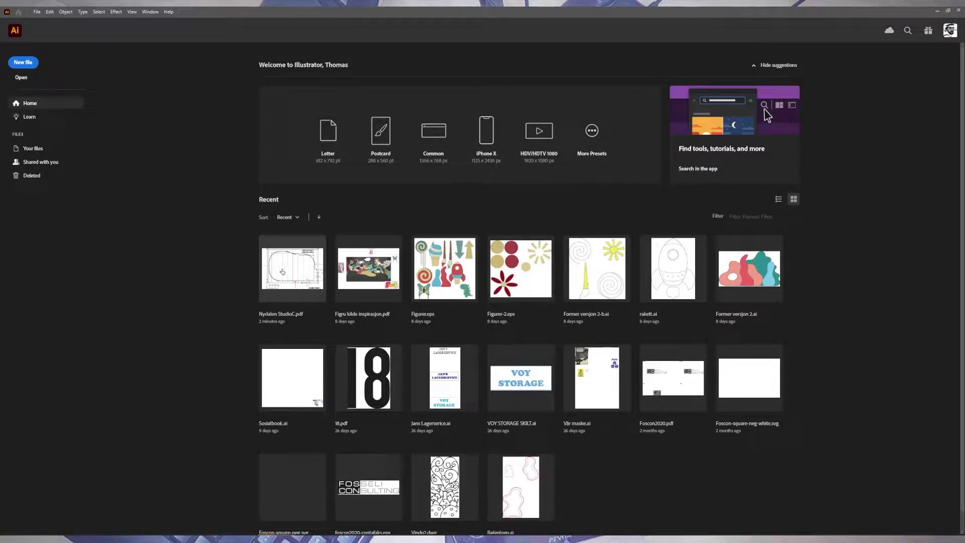
pyautogui.click(309, 283)
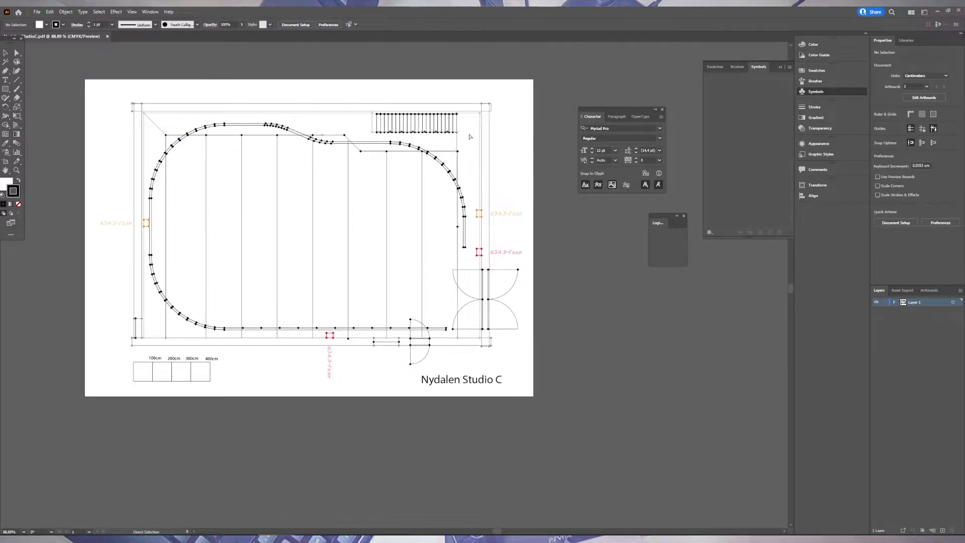
pyautogui.press('v')
pyautogui.moveTo(519, 90); pyautogui.dragTo(105, 405)
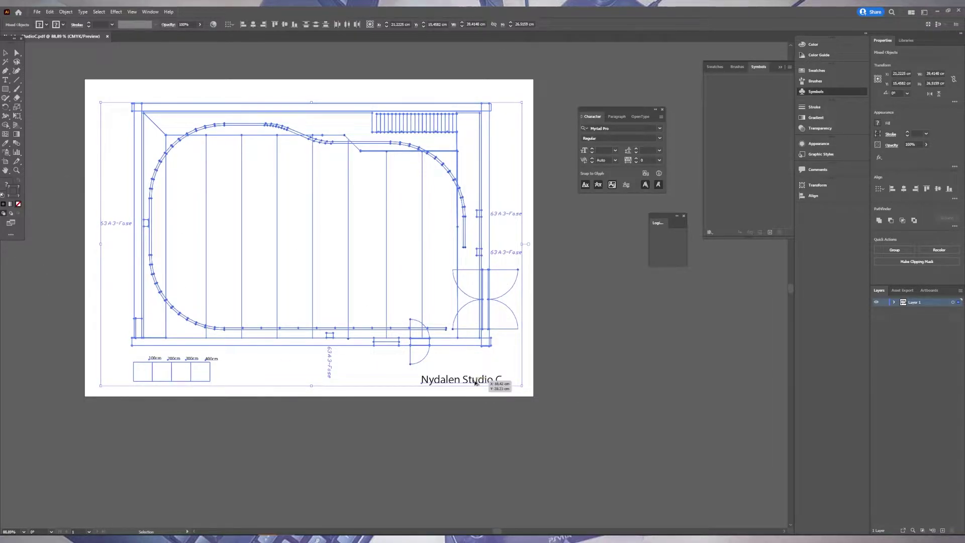
pyautogui.keyDown('alt'); pyautogui.scroll(5, 497, 384); pyautogui.keyUp('alt')
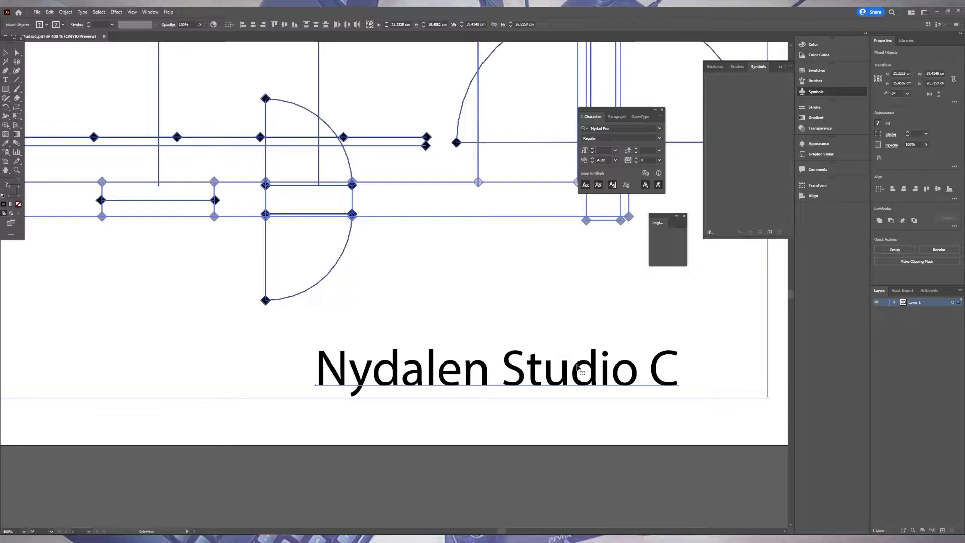
pyautogui.keyDown('alt'); pyautogui.scroll(-7, 341, 353); pyautogui.keyUp('alt')
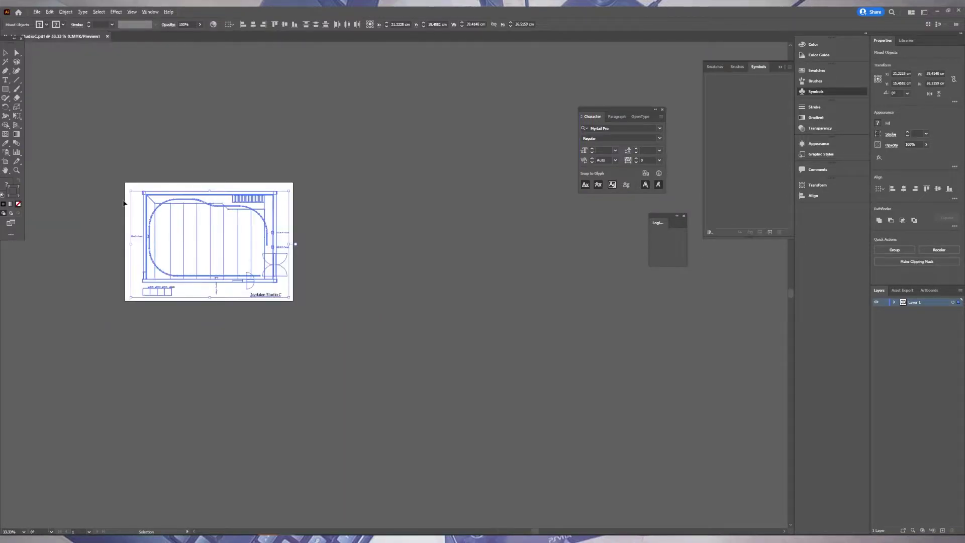
pyautogui.keyDown('alt'); pyautogui.scroll(3, 127, 193); pyautogui.keyUp('alt')
pyautogui.scroll(-1, 388, 341)
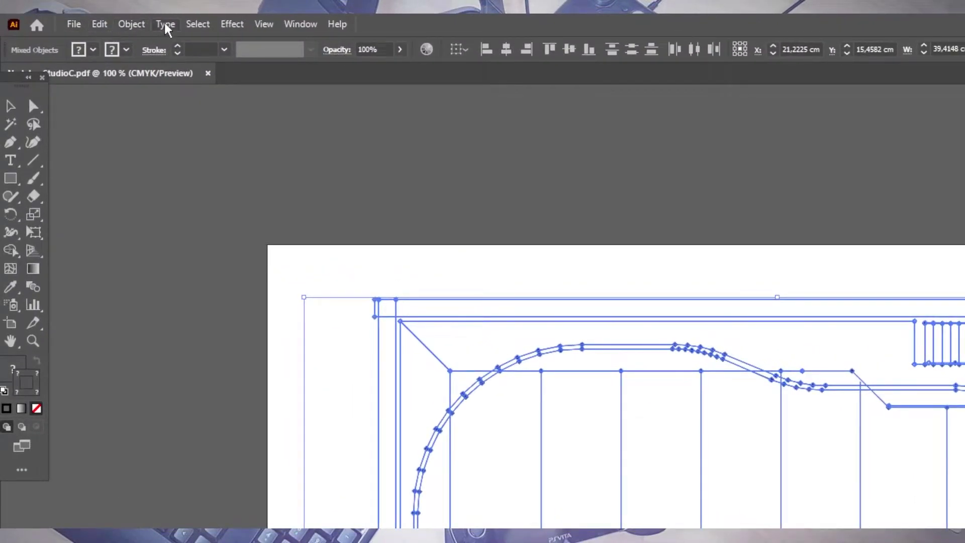
# Step: Outline all floor plan text, including the Nydalen Studio C title and scale labels, then deselect
pyautogui.click(166, 24)
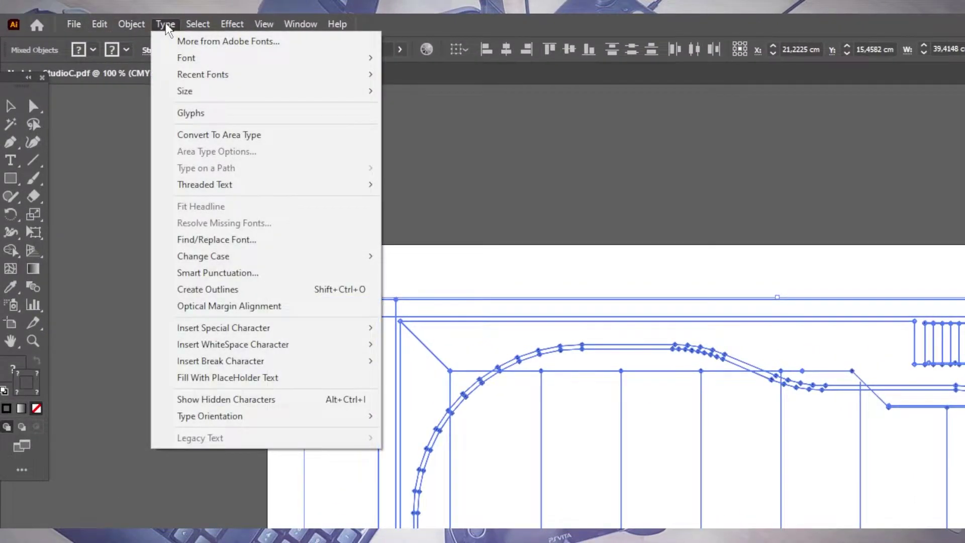
pyautogui.click(258, 290)
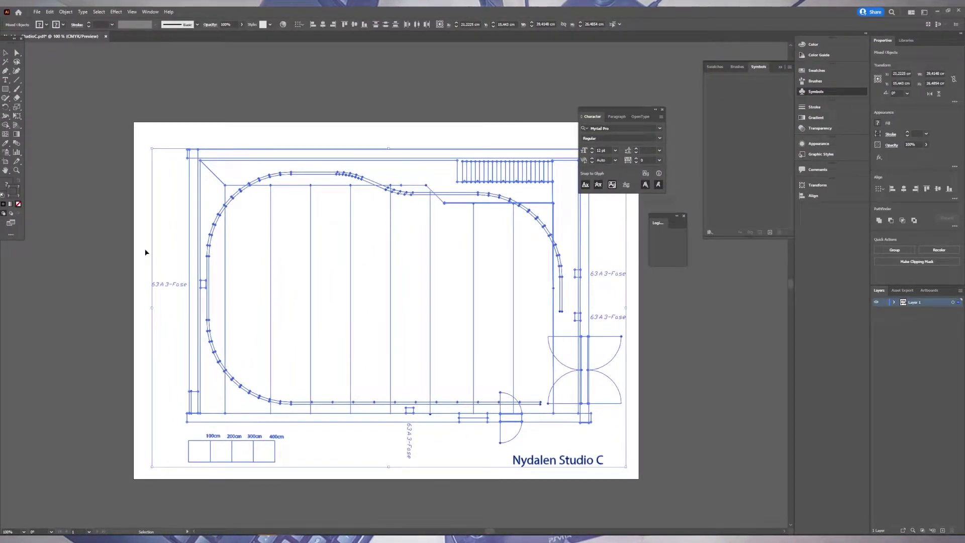
pyautogui.click(175, 242)
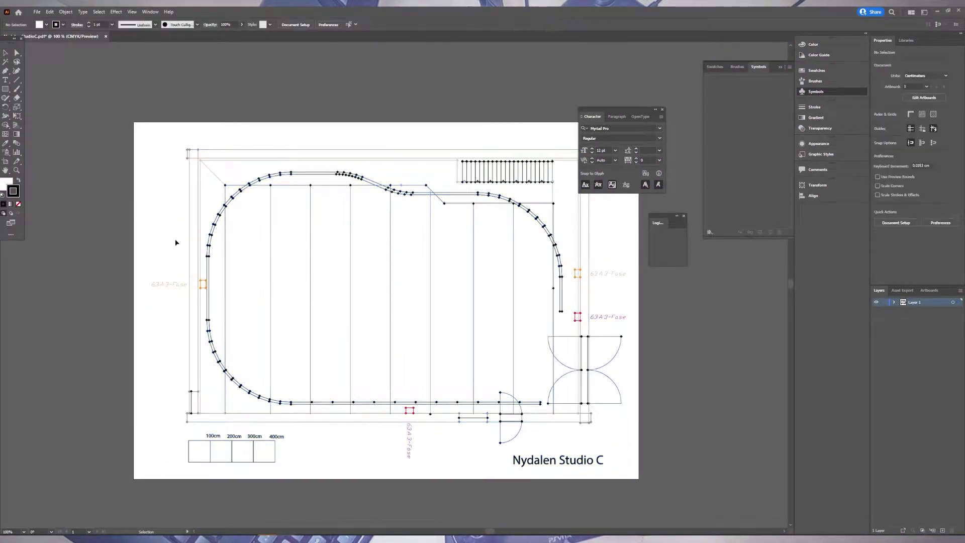
# Step: Export the plan as an Autodesk RealDWG (*.DWG) file, accepting the AutoCAD 2018 export options
pyautogui.click(37, 12)
pyautogui.moveTo(81, 158)
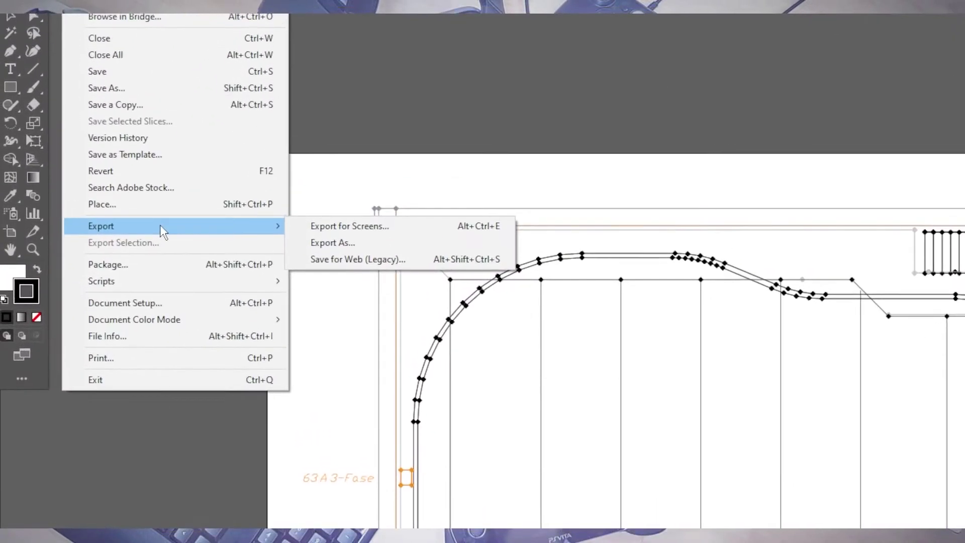
pyautogui.click(331, 244)
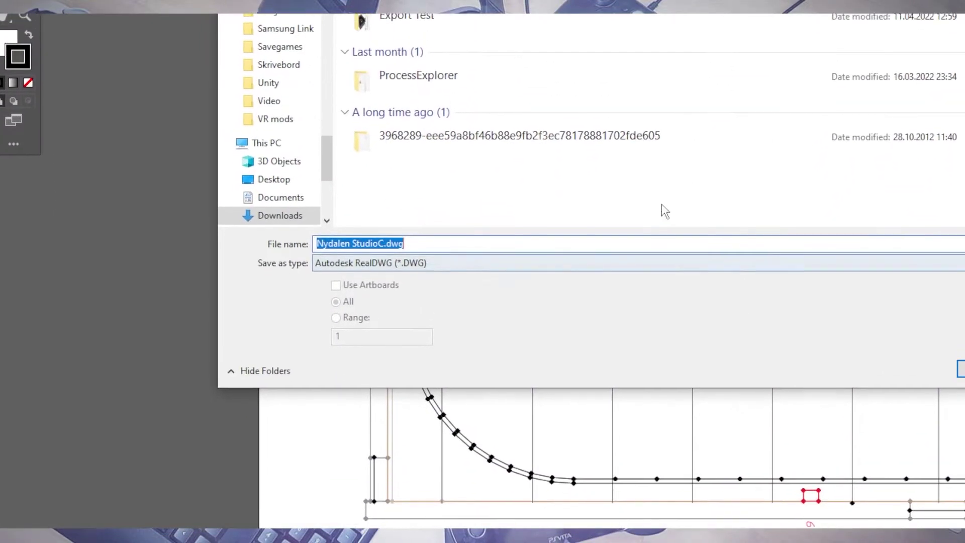
pyautogui.write('l')
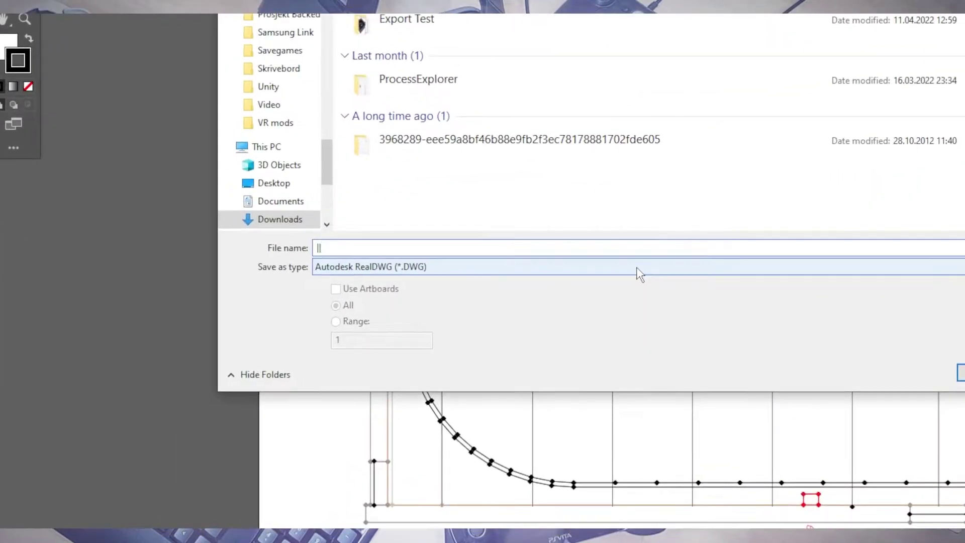
pyautogui.click(636, 263)
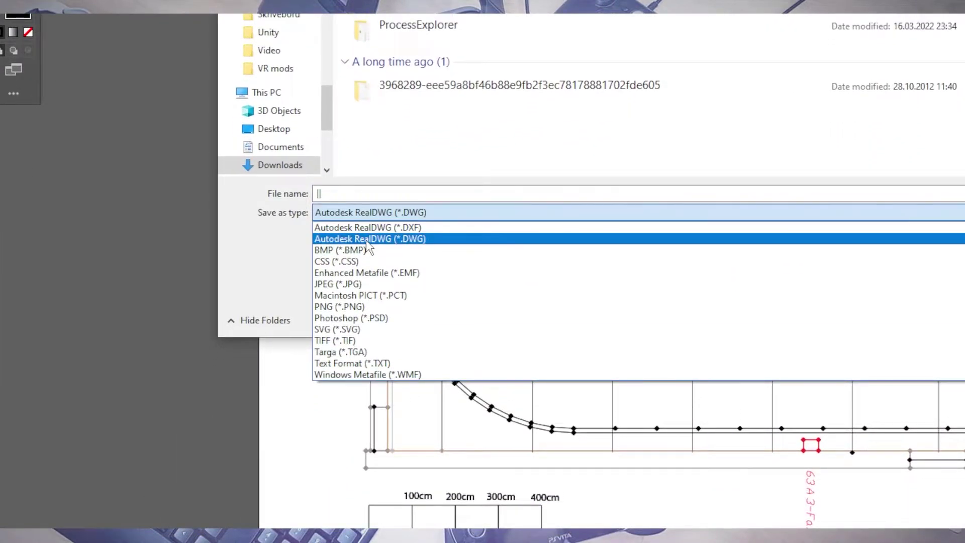
pyautogui.click(384, 244)
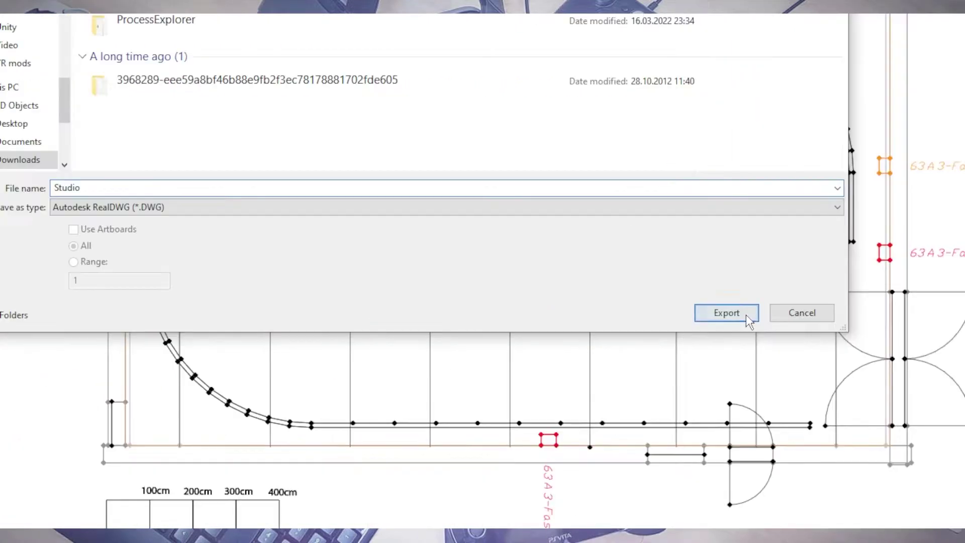
pyautogui.click(746, 314)
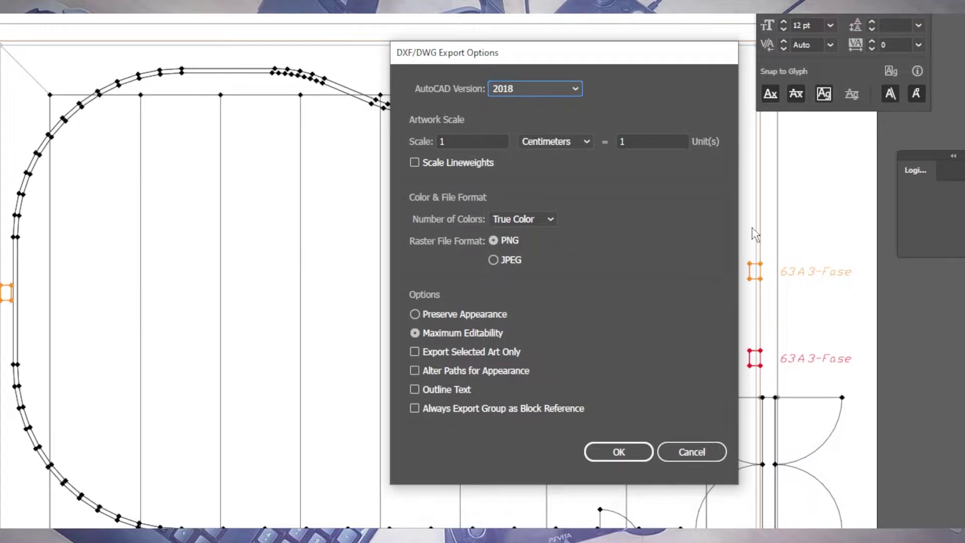
pyautogui.click(618, 452)
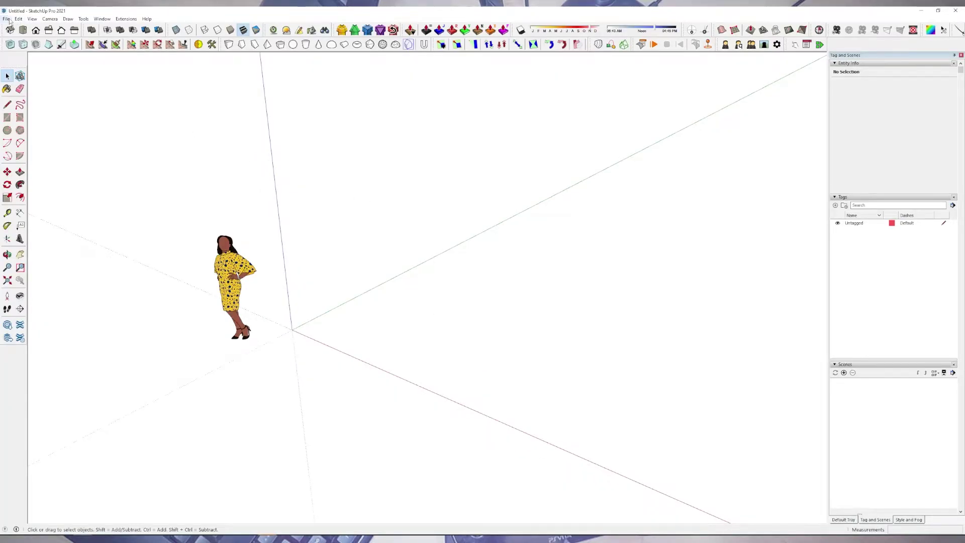
# Step: Import Studio.dwg into the model and dismiss the Import Results summary
pyautogui.click(7, 19)
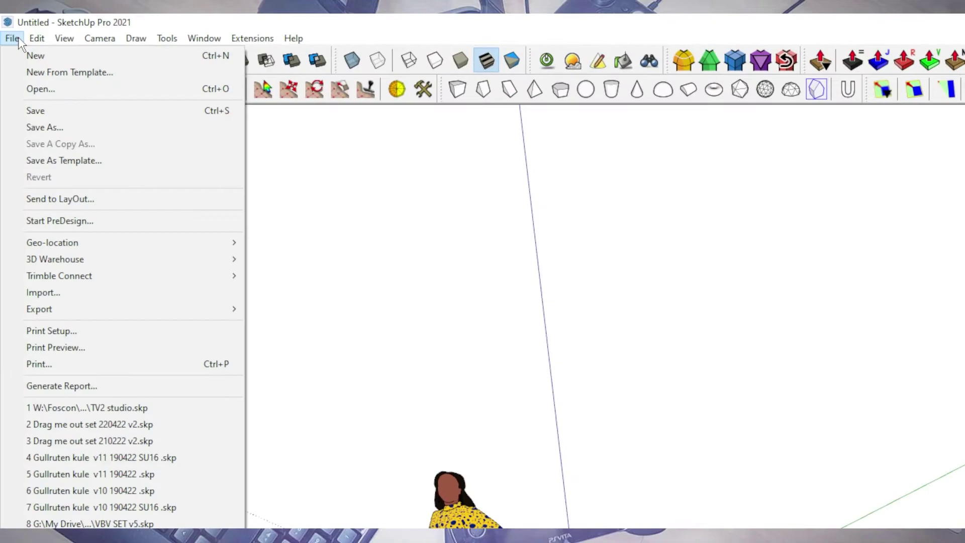
pyautogui.click(99, 298)
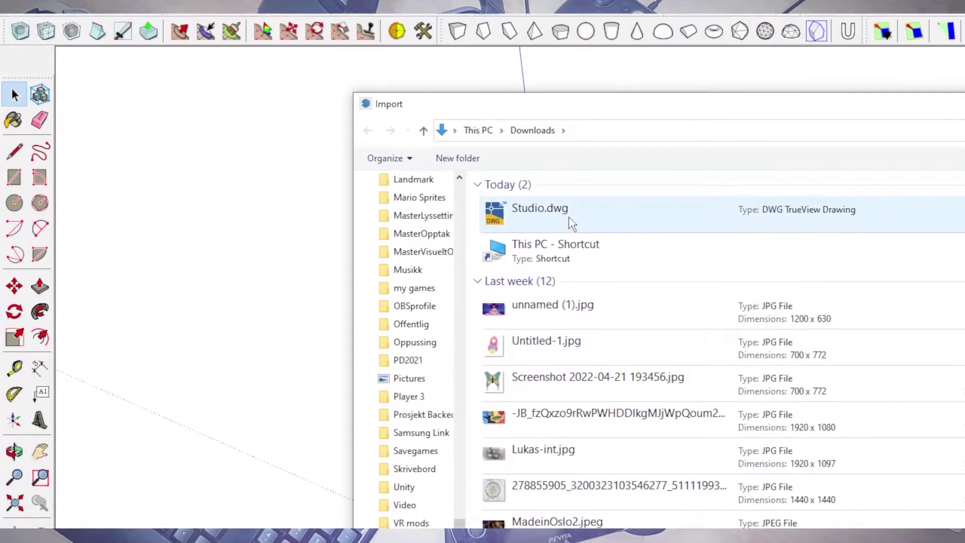
pyautogui.click(571, 224)
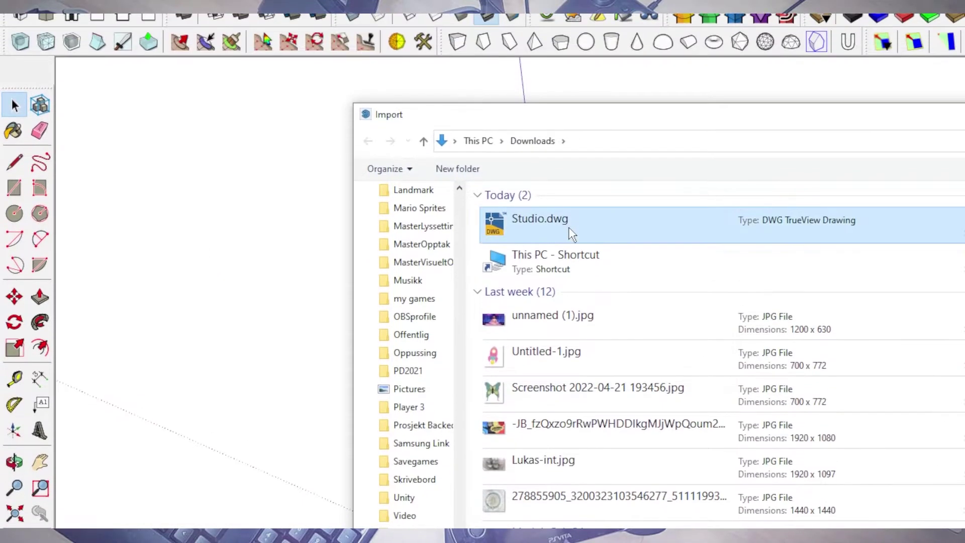
pyautogui.doubleClick(571, 233)
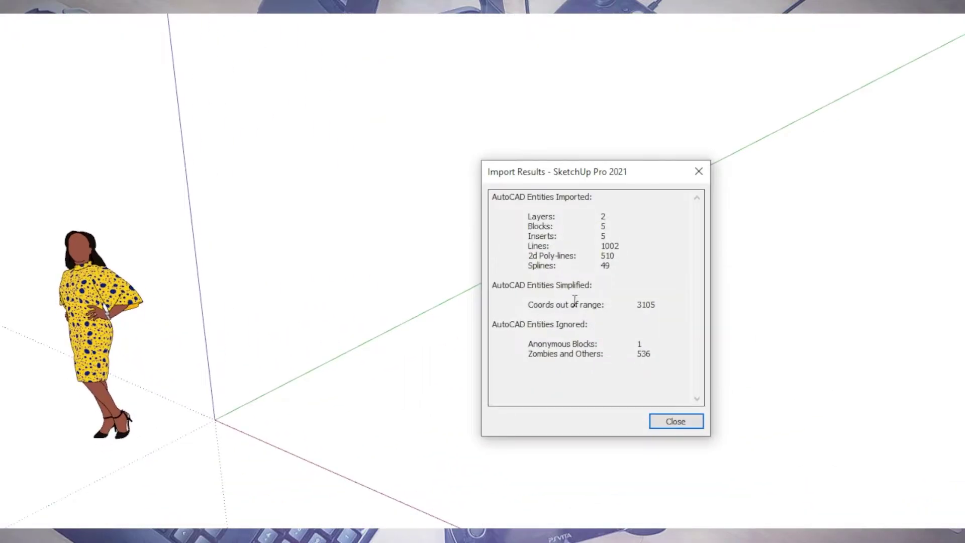
pyautogui.click(675, 421)
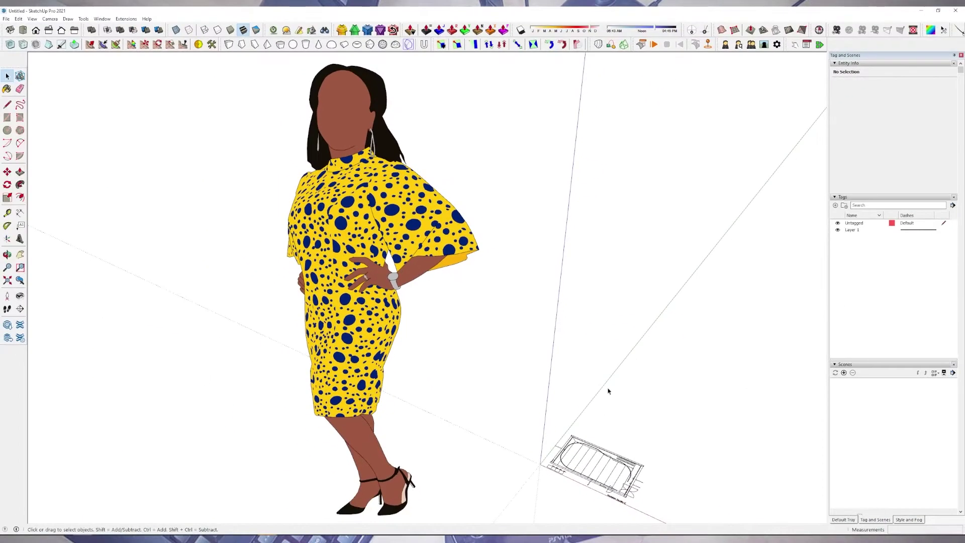
# Step: Orbit to a near top-down view of the imported floor plan component
pyautogui.scroll(10, 623, 500)
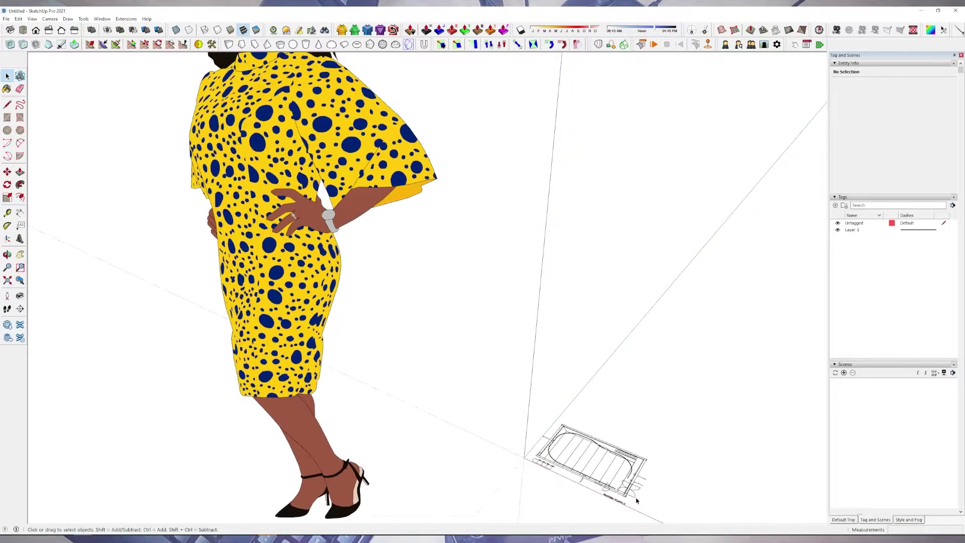
pyautogui.moveTo(502, 459)
pyautogui.mouseDown(button='middle')
pyautogui.moveTo(641, 402)
pyautogui.moveTo(452, 275)
pyautogui.moveTo(370, 244)
pyautogui.moveTo(398, 377)
pyautogui.moveTo(388, 356)
pyautogui.moveTo(341, 345)
pyautogui.mouseUp(button='middle')
pyautogui.moveTo(217, 165); pyautogui.dragTo(588, 470)
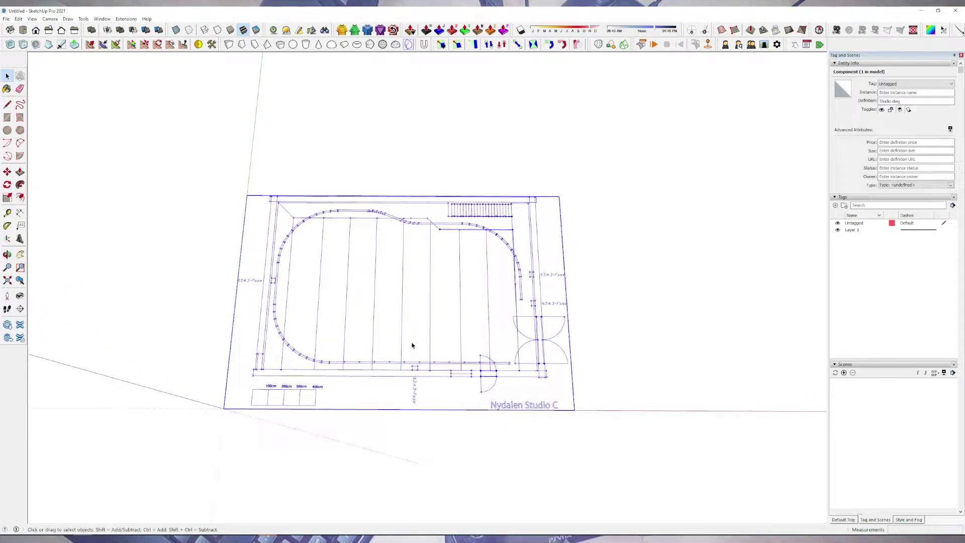
pyautogui.click(716, 428)
pyautogui.moveTo(337, 253); pyautogui.dragTo(343, 351, button='middle')
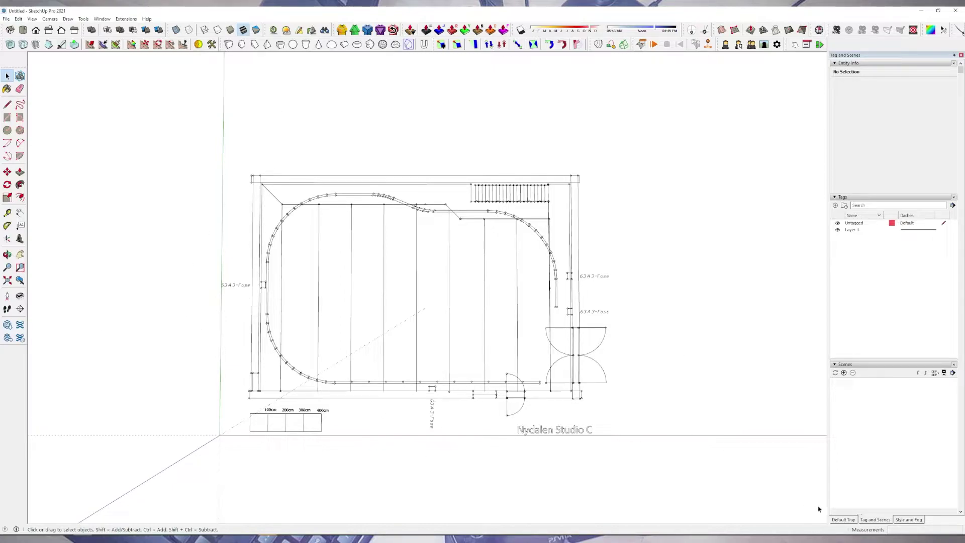
# Step: In the Styles Edit tab, change Edge Color from 'All same' to 'By material'
pyautogui.click(906, 520)
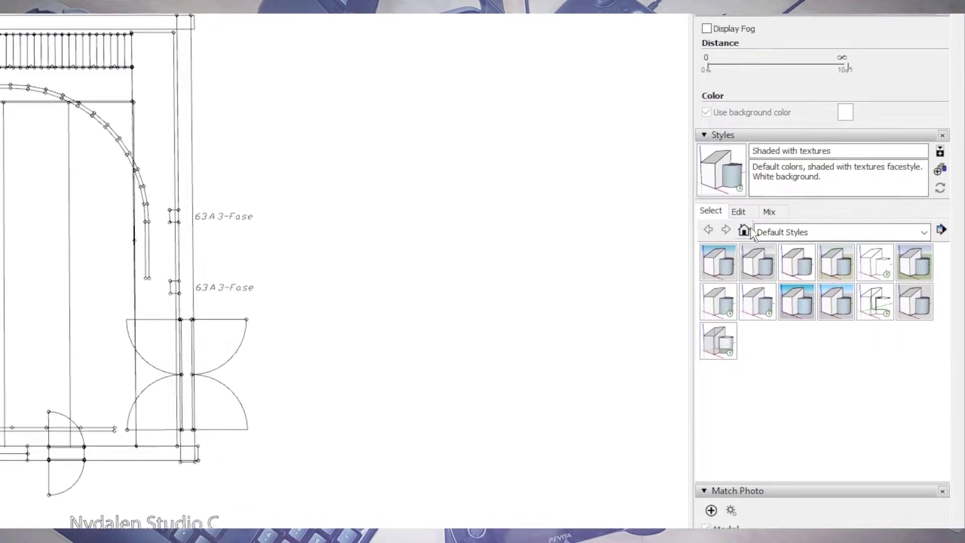
pyautogui.click(741, 140)
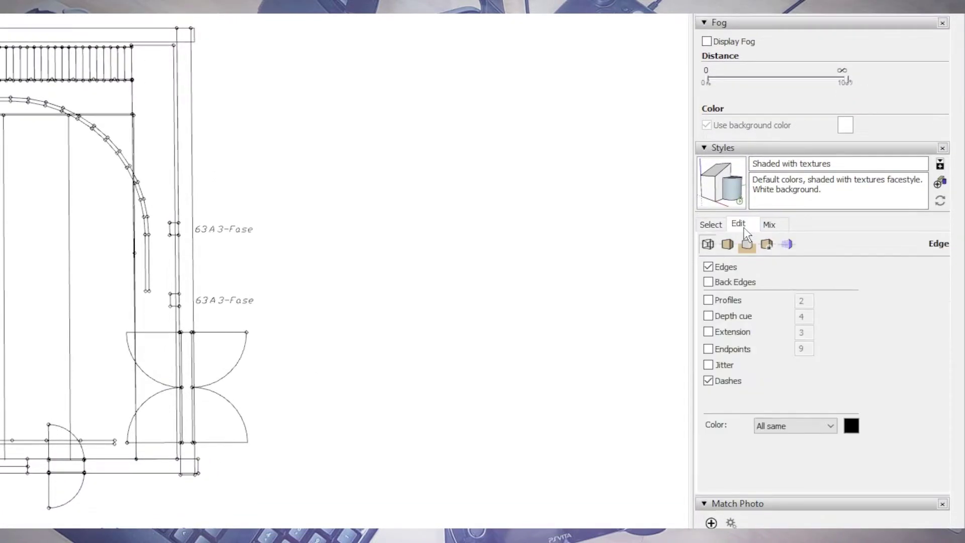
pyautogui.click(708, 245)
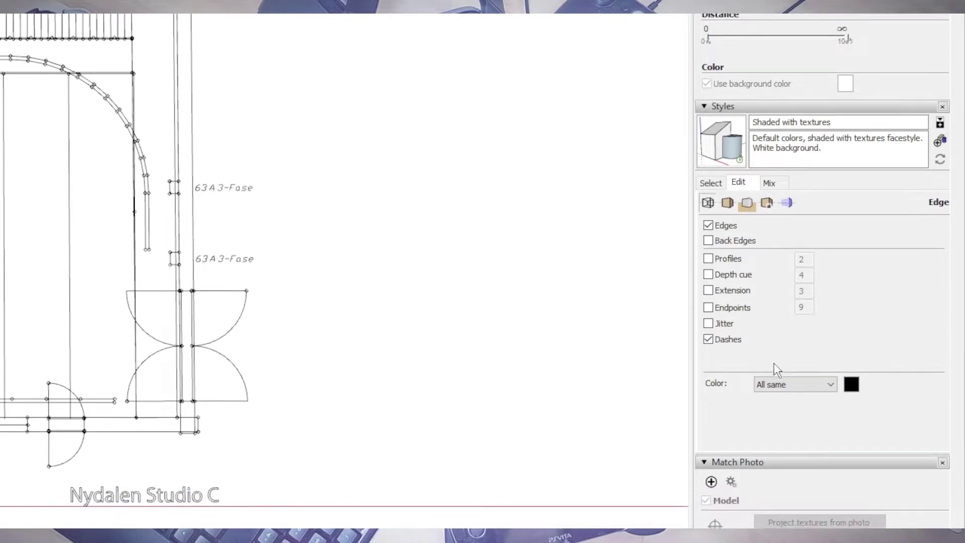
pyautogui.click(788, 425)
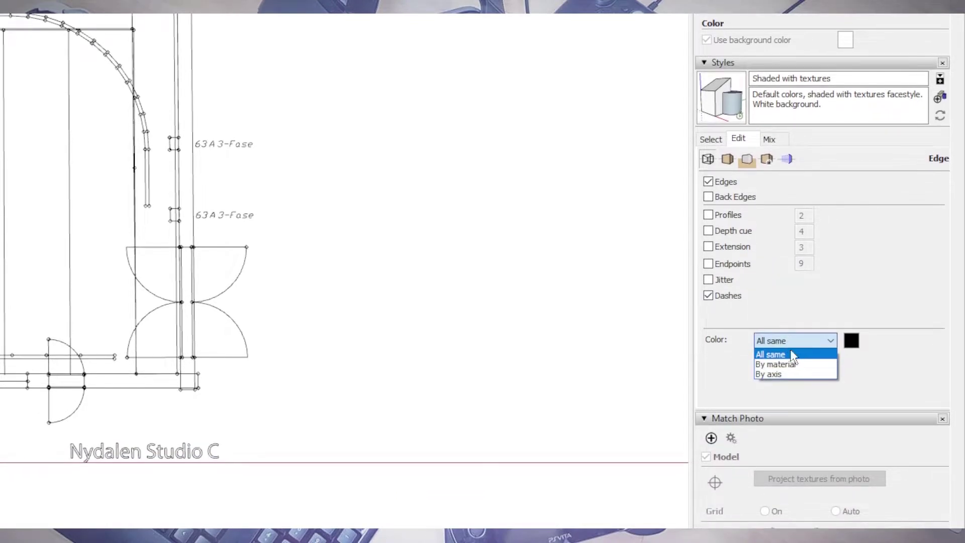
pyautogui.click(781, 368)
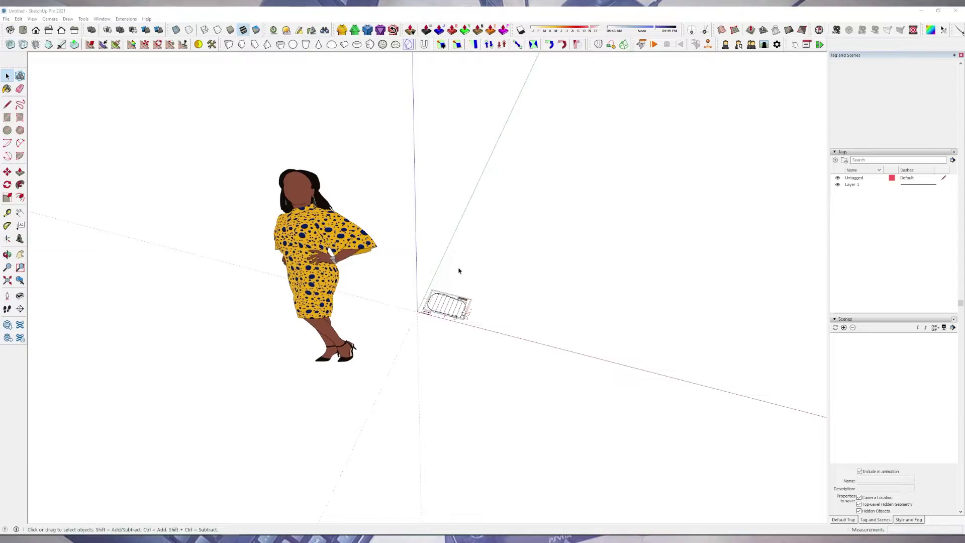
# Step: Orbit to a flatter view over the floor plan and select its group
pyautogui.scroll(10, 466, 293)
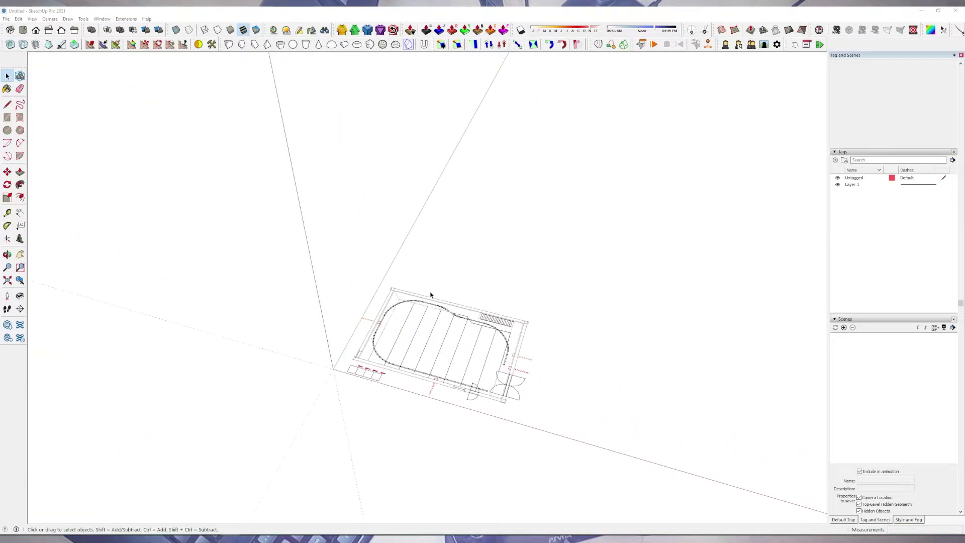
pyautogui.moveTo(450, 344); pyautogui.dragTo(504, 387, button='middle')
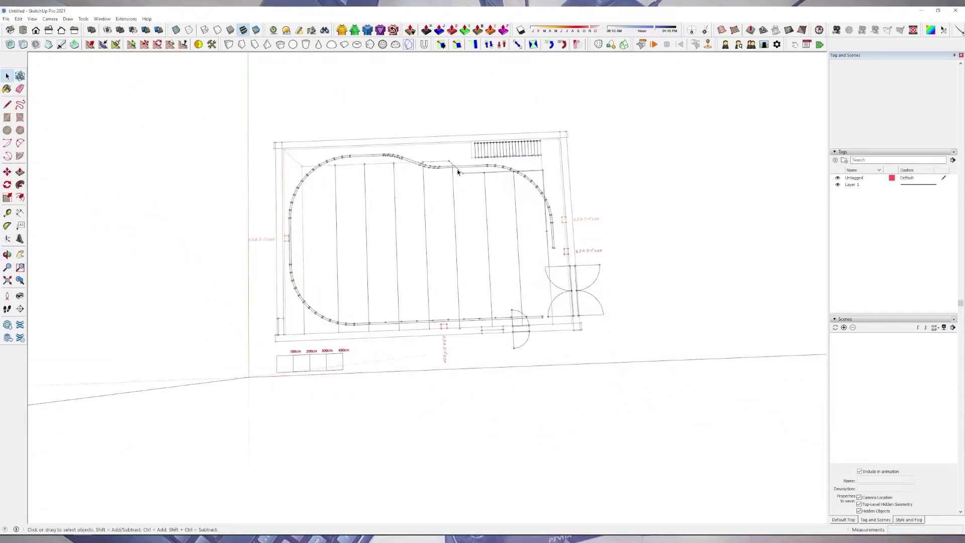
pyautogui.click(454, 173)
pyautogui.moveTo(453, 173); pyautogui.dragTo(448, 201, button='middle')
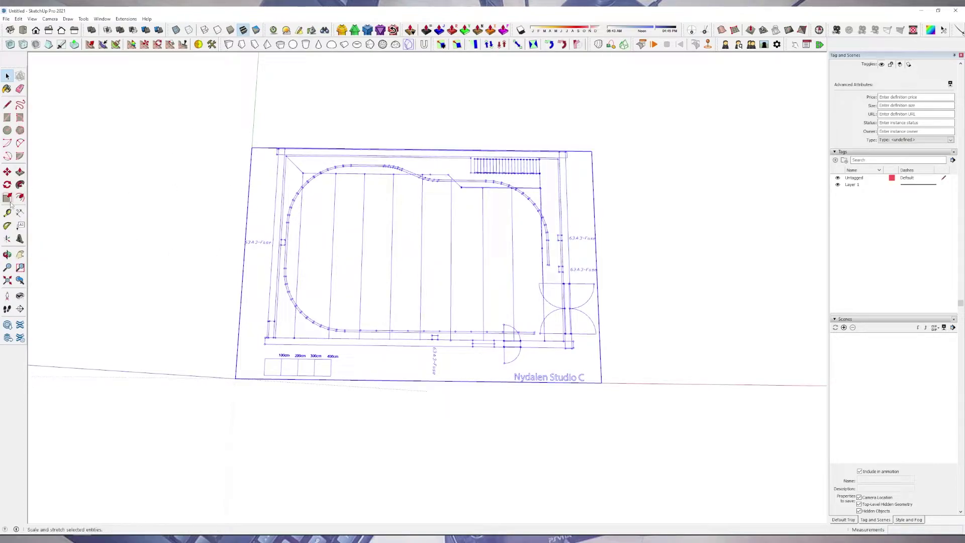
# Step: Try scaling the group from its top-right corner, cancel it, and reselect the group
pyautogui.press('s')
pyautogui.click(591, 152)
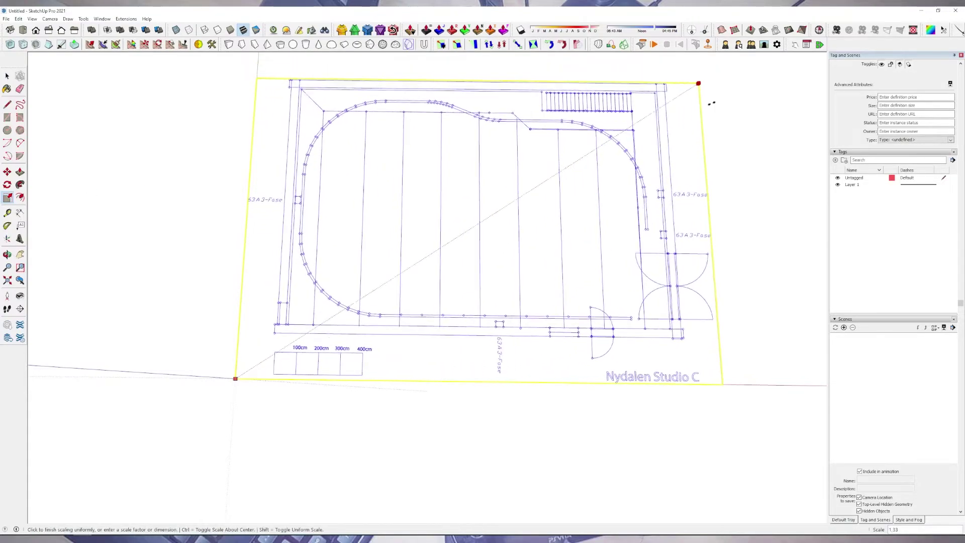
pyautogui.press('Escape')
pyautogui.press('space')
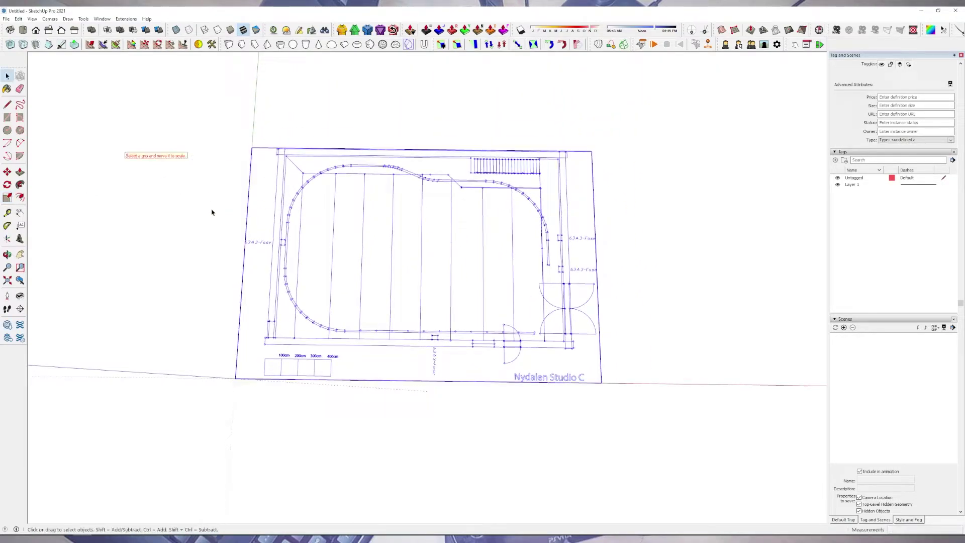
pyautogui.click(212, 210)
pyautogui.click(409, 175)
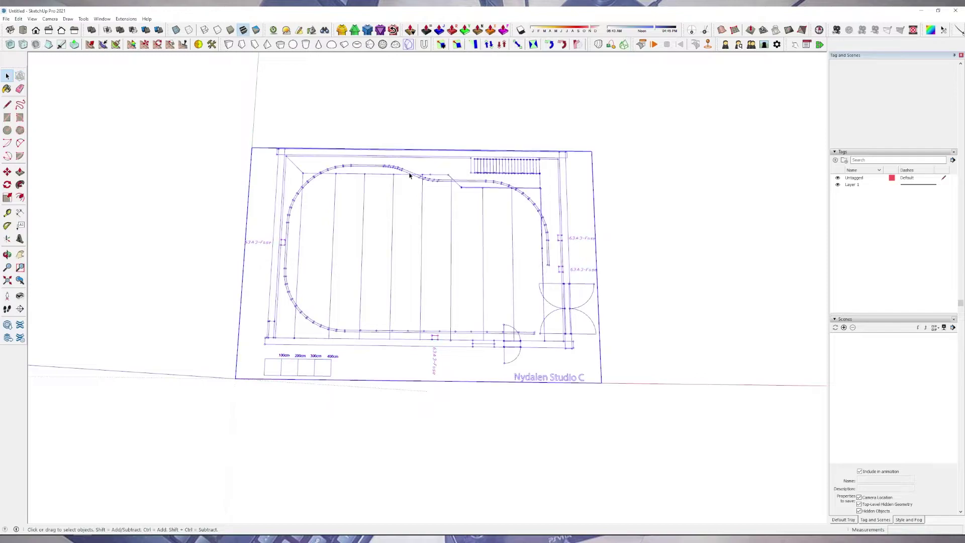
# Step: Enter the floor plan group and zoom in over the 100–400cm scale bar at the lower left
pyautogui.doubleClick(362, 275)
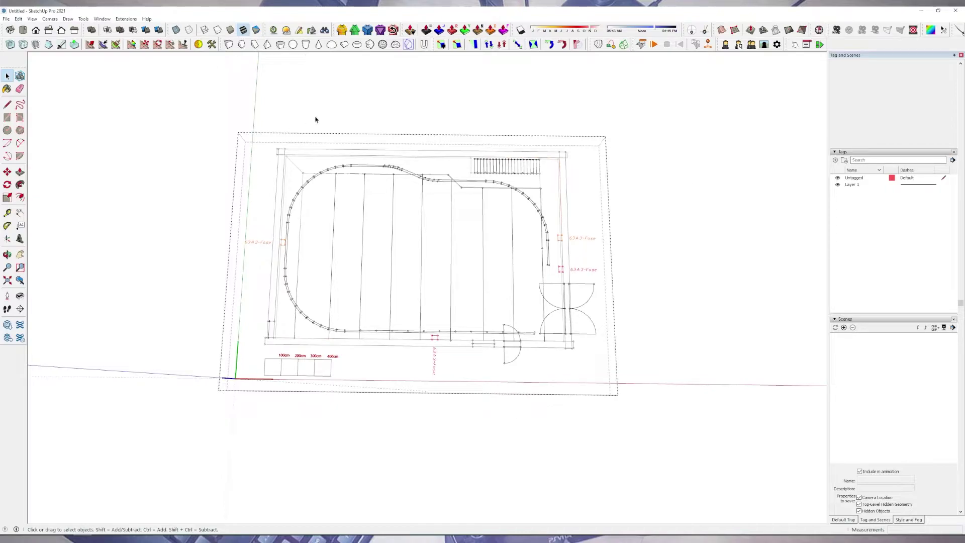
pyautogui.scroll(-10, 457, 245)
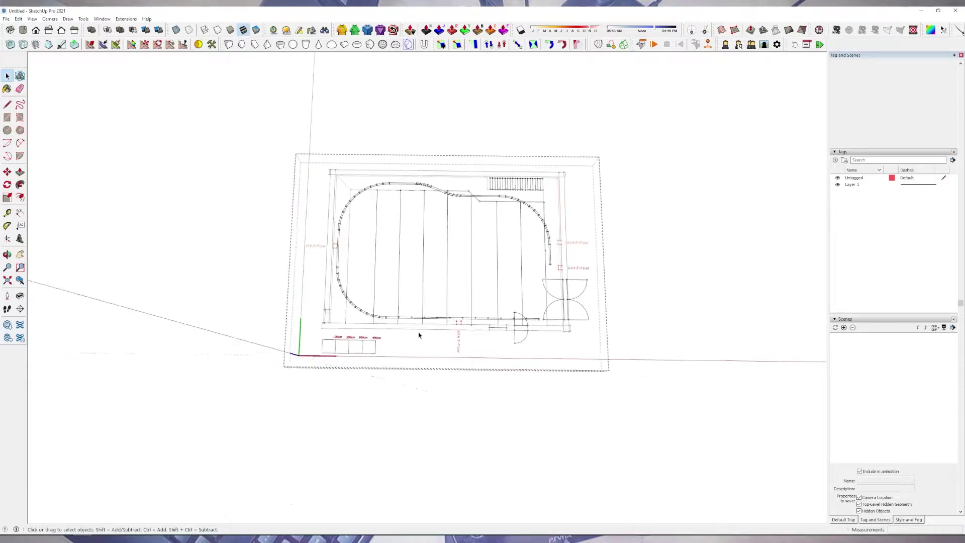
pyautogui.moveTo(448, 390); pyautogui.dragTo(287, 154, button='middle')
pyautogui.press('space')
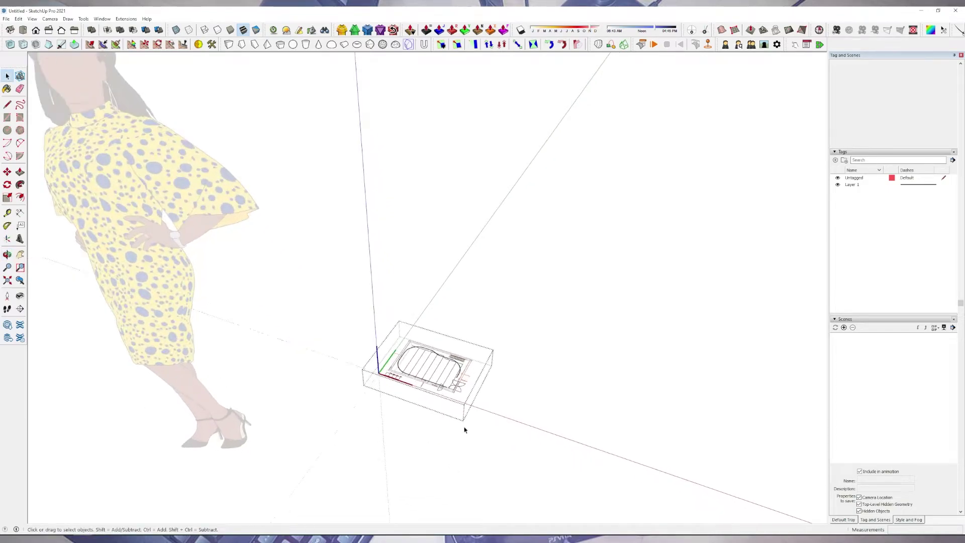
pyautogui.scroll(10, 464, 430)
pyautogui.moveTo(432, 432); pyautogui.dragTo(478, 383, button='middle')
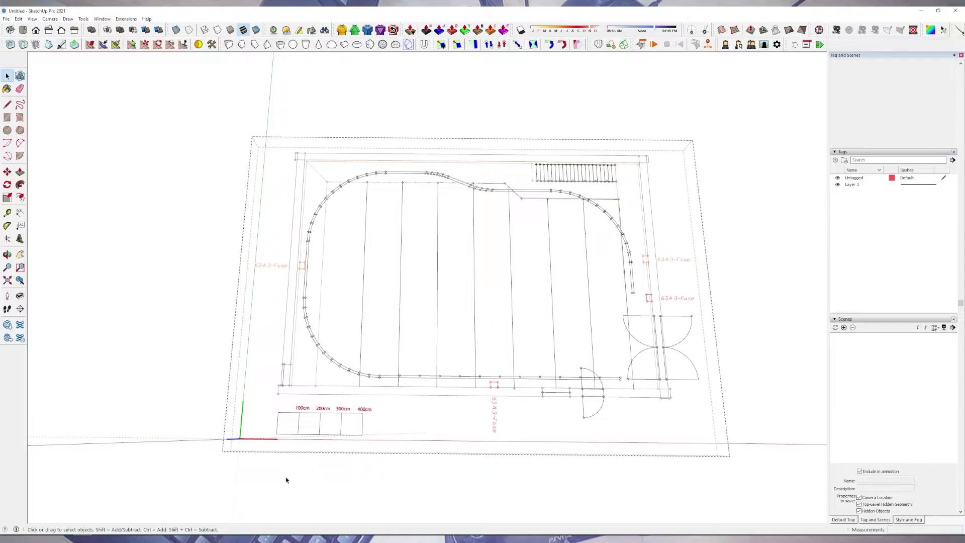
pyautogui.scroll(5, 311, 405)
pyautogui.scroll(3, 474, 356)
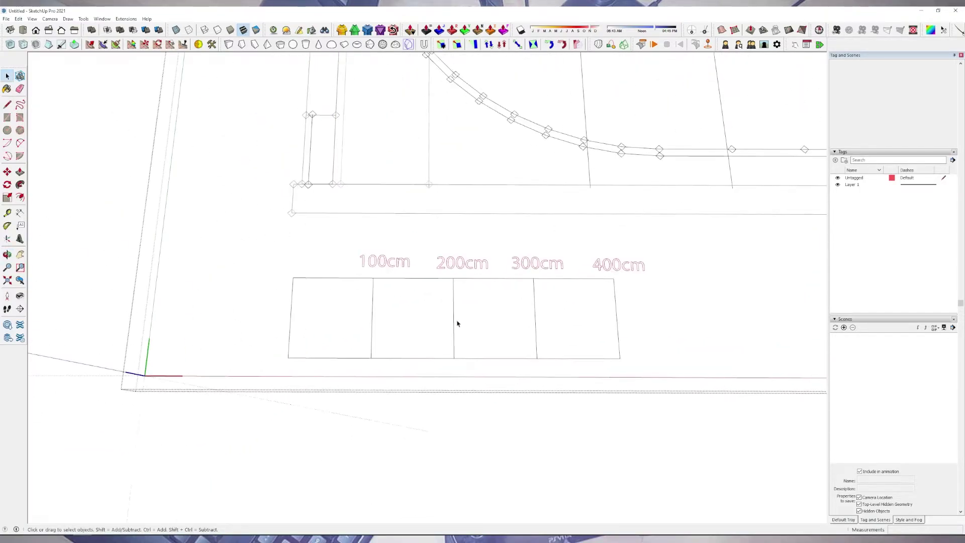
pyautogui.moveTo(457, 321); pyautogui.dragTo(450, 367, button='middle')
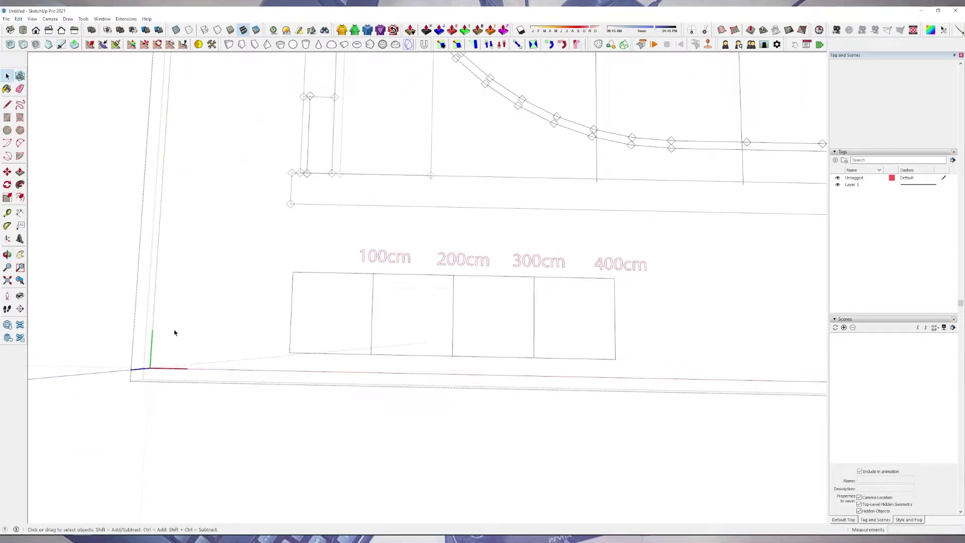
# Step: Tape-measure the scale bar's top edge to the 400cm corner, discard the stray guide, and restart
pyautogui.scroll(-1, 598, 208)
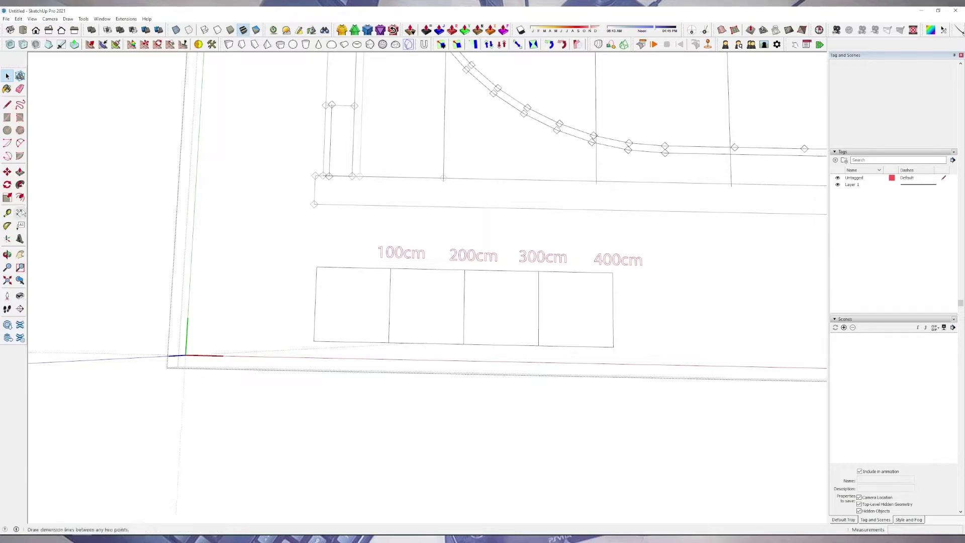
pyautogui.click(7, 213)
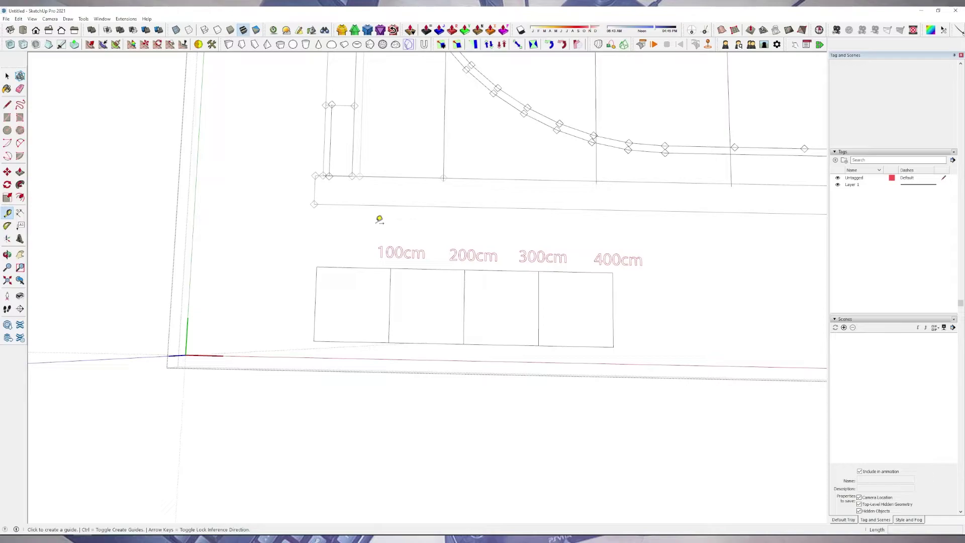
pyautogui.click(317, 267)
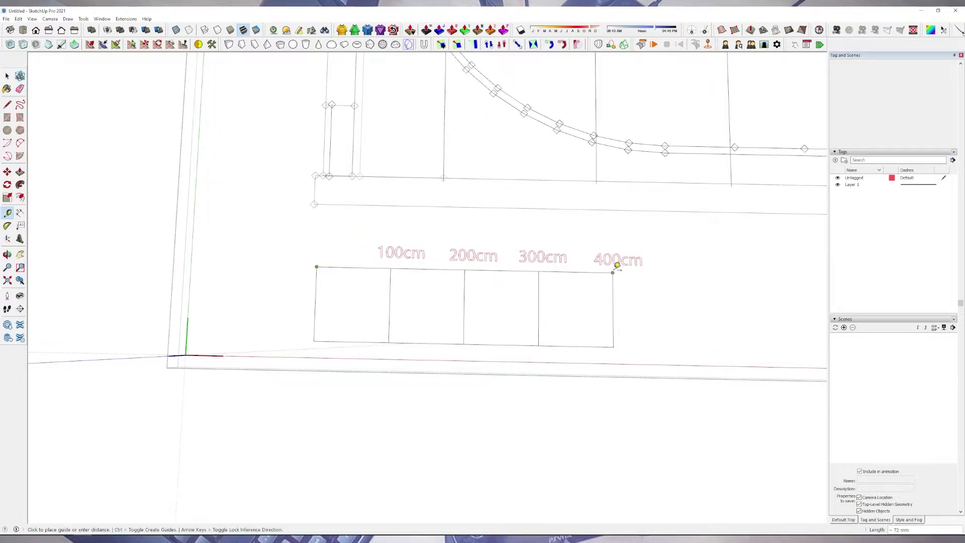
pyautogui.click(612, 272)
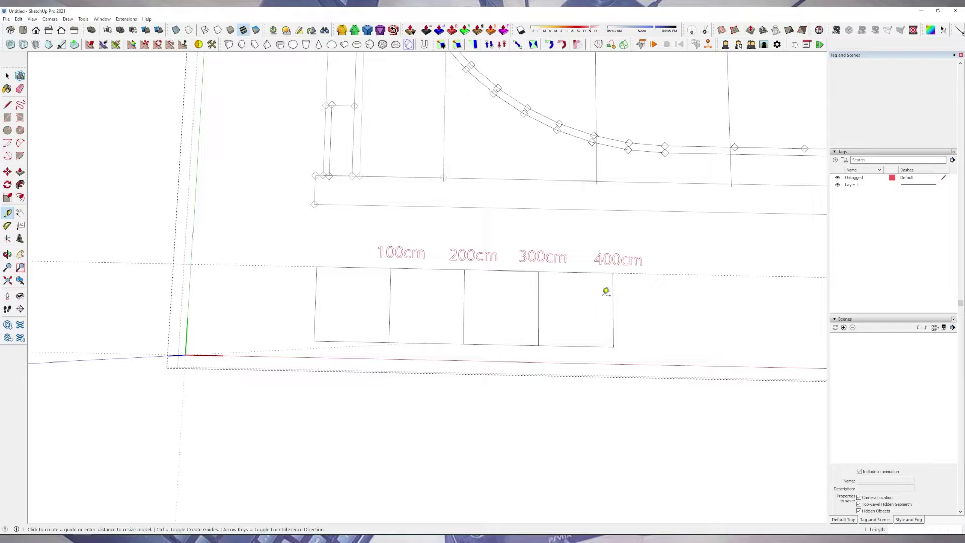
pyautogui.press('Escape')
pyautogui.click(316, 267)
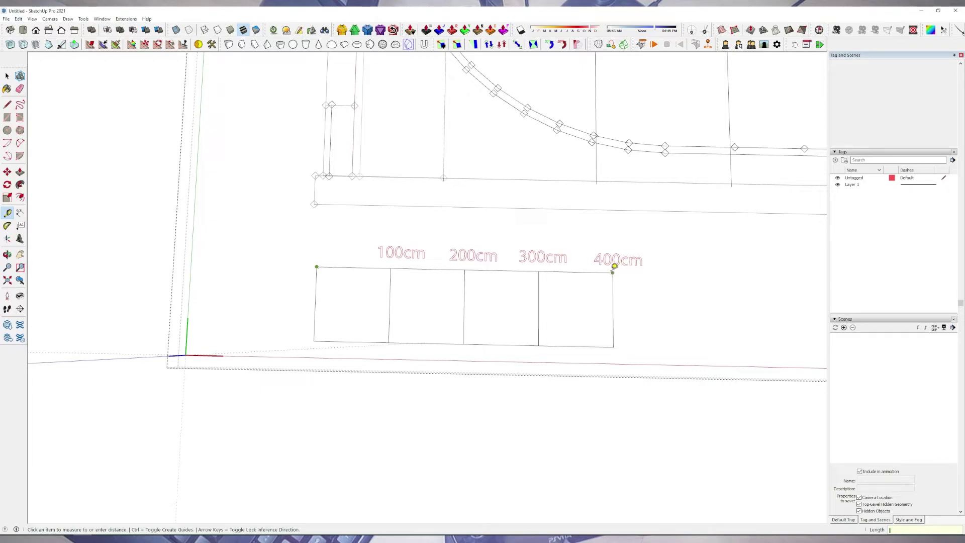
# Step: Measure from the scale bar's left corner to the 400cm corner and enter 4000 as its length
pyautogui.click(309, 259)
pyautogui.press('ctrl')
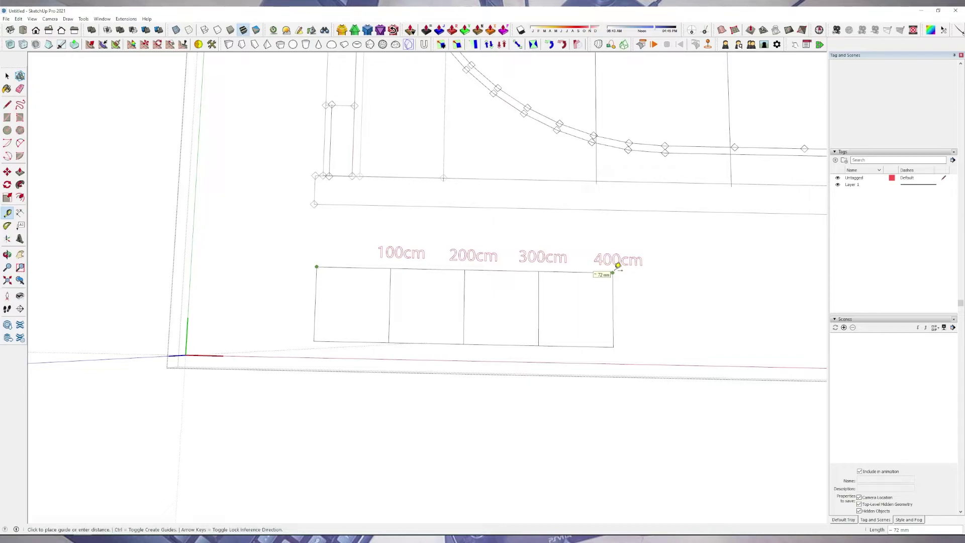
pyautogui.press('ctrl')
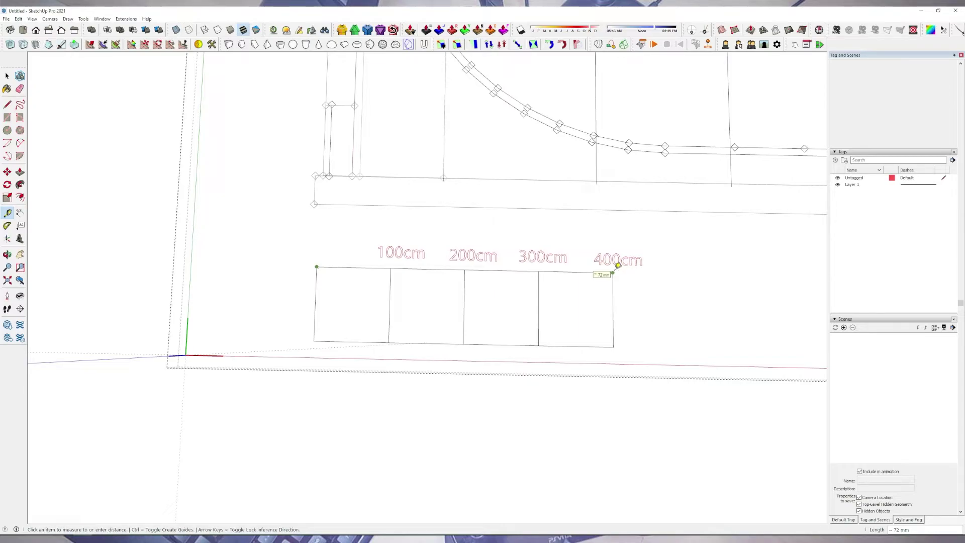
pyautogui.click(614, 271)
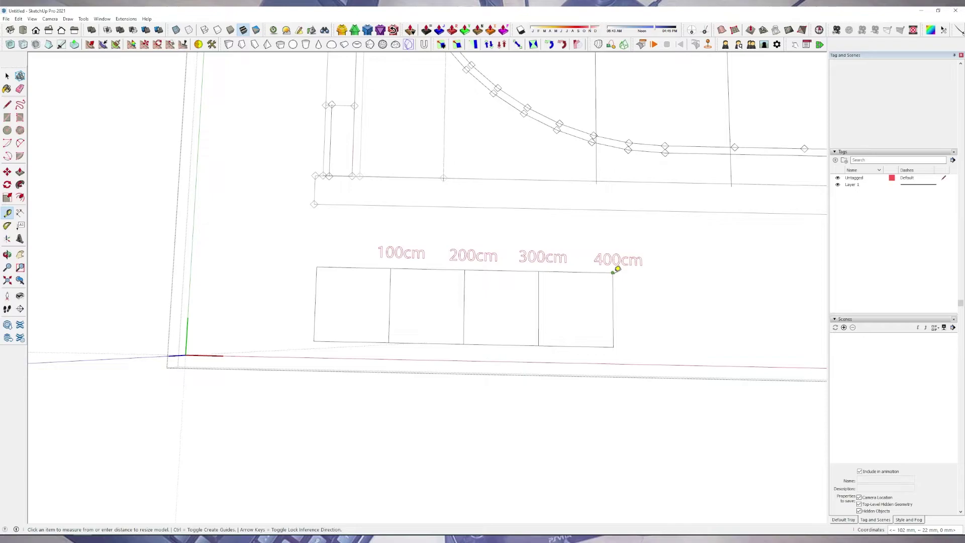
pyautogui.write('4000')
pyautogui.press('Return')
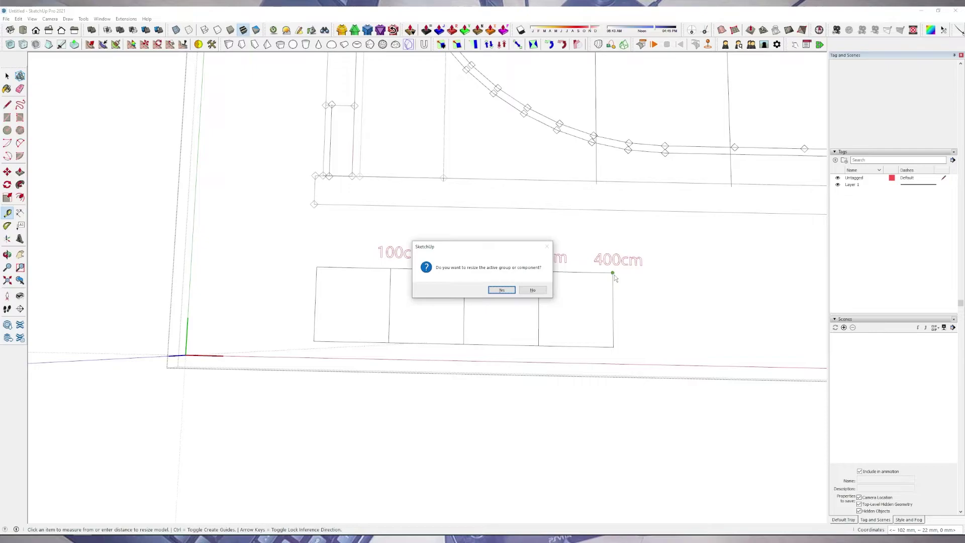
# Step: Confirm resizing the active group, then orbit out to frame the board and person figure
pyautogui.press('Return')
pyautogui.scroll(-5, 607, 216)
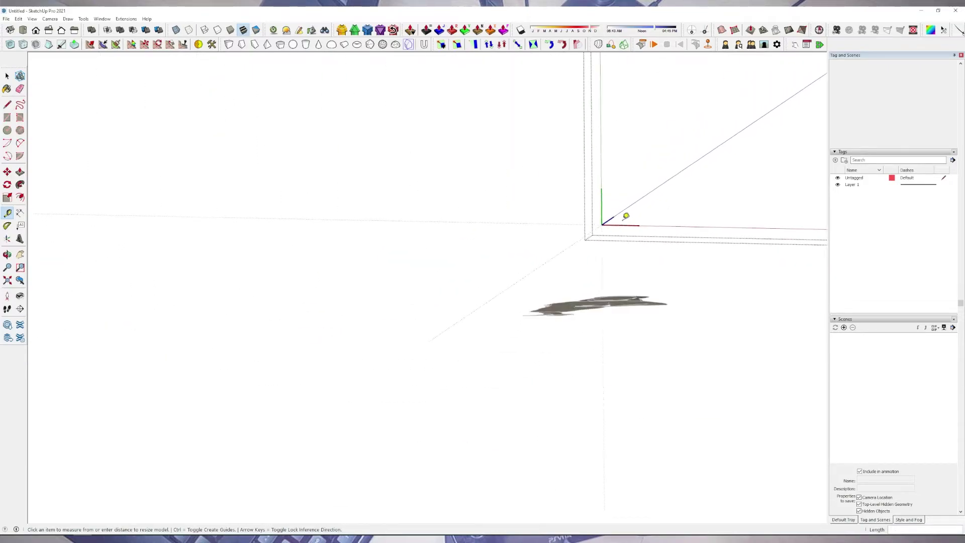
pyautogui.scroll(-3, 625, 216)
pyautogui.moveTo(626, 216); pyautogui.dragTo(95, 71, button='middle')
pyautogui.scroll(-3, 422, 243)
pyautogui.moveTo(422, 243); pyautogui.dragTo(374, 260, button='middle')
pyautogui.moveTo(243, 190); pyautogui.dragTo(327, 258, button='middle')
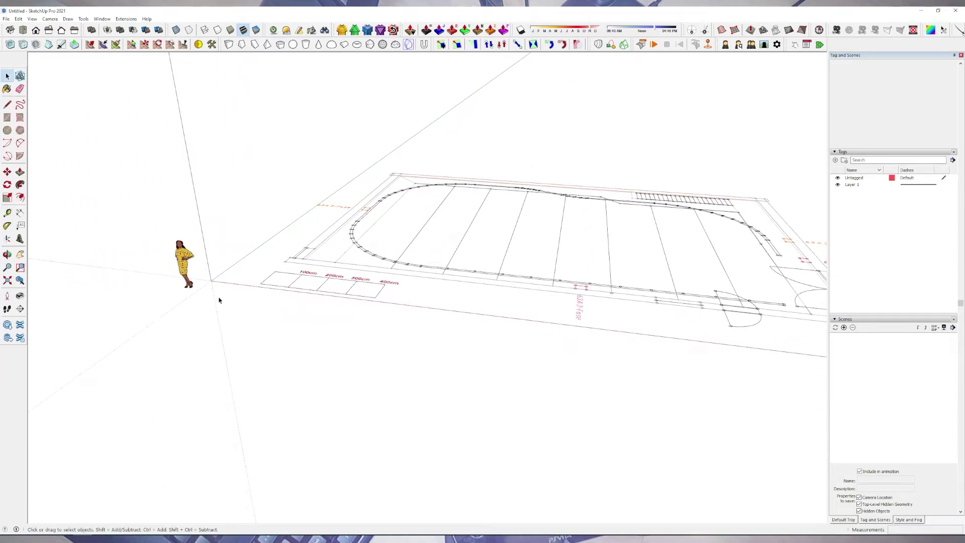
# Step: Move the person figure onto the floor plan board for a size comparison
pyautogui.click(185, 262)
pyautogui.press('m')
pyautogui.click(190, 286)
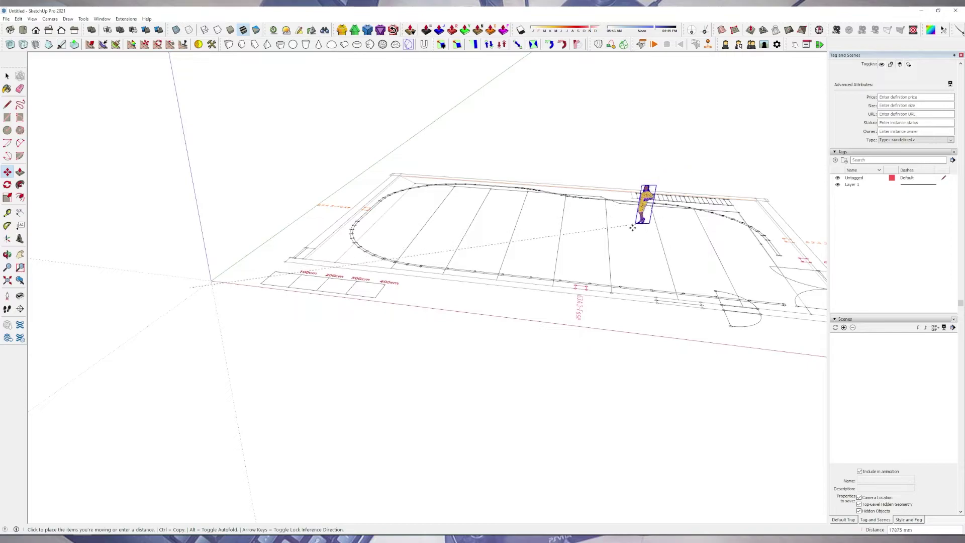
pyautogui.click(577, 240)
pyautogui.moveTo(576, 240); pyautogui.dragTo(556, 267, button='middle')
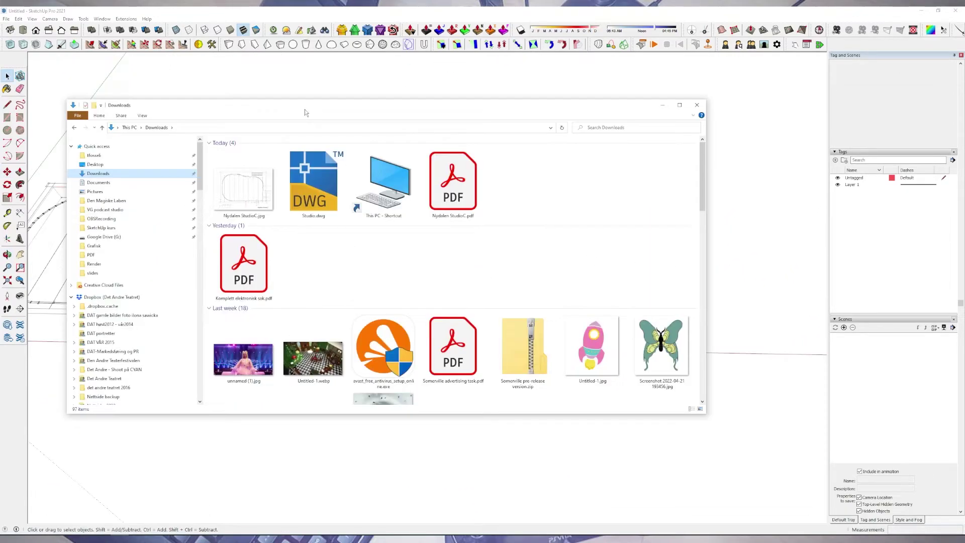
# Step: Import Nydalen StudioC.jpg from Downloads into the model, placing it at 16741 × 11039 mm
pyautogui.moveTo(304, 109)
pyautogui.mouseDown()
pyautogui.moveTo(0, 225)
pyautogui.moveTo(0, 243)
pyautogui.moveTo(385, 226)
pyautogui.moveTo(259, 275)
pyautogui.moveTo(286, 241)
pyautogui.mouseUp()
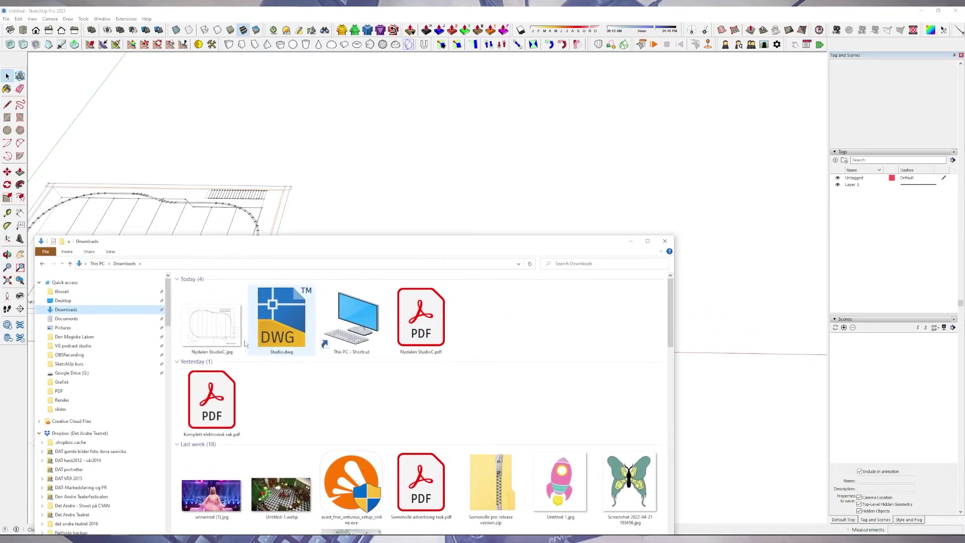
pyautogui.moveTo(219, 321)
pyautogui.mouseDown()
pyautogui.moveTo(534, 179)
pyautogui.moveTo(724, 173)
pyautogui.mouseUp()
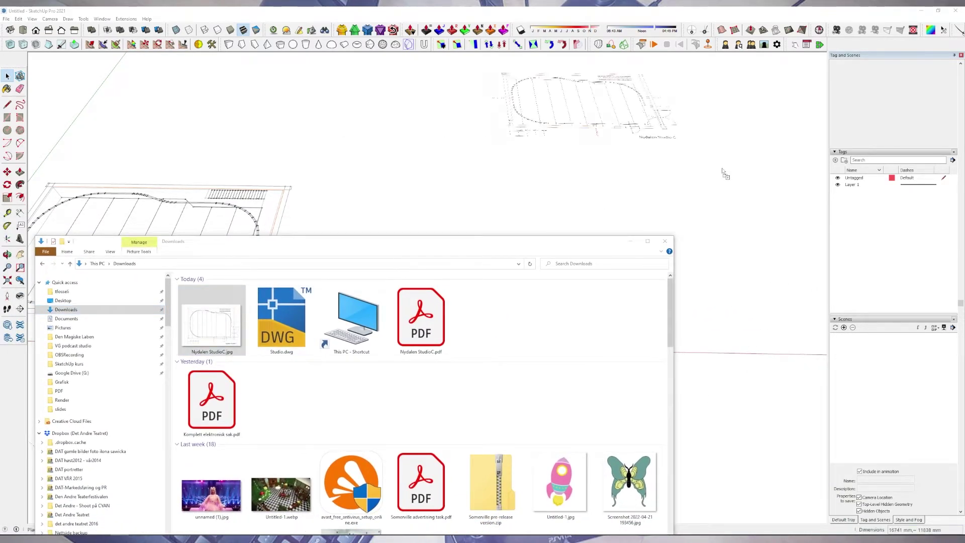
pyautogui.click(691, 214)
pyautogui.moveTo(670, 212); pyautogui.dragTo(493, 248, button='middle')
# Step: Zoom in on the imported plan image, briefly start Scale, then return to Select
pyautogui.scroll(5, 446, 215)
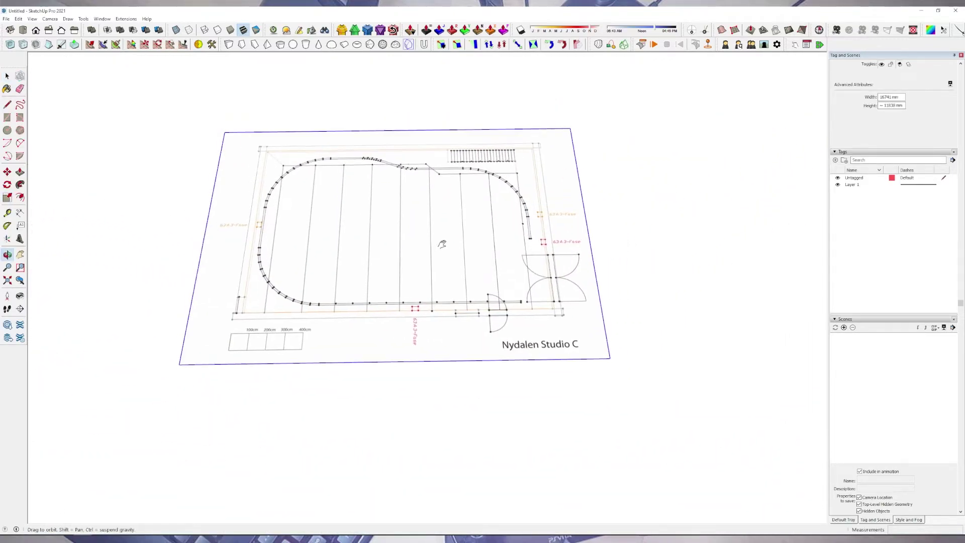
pyautogui.scroll(3, 442, 247)
pyautogui.press('s')
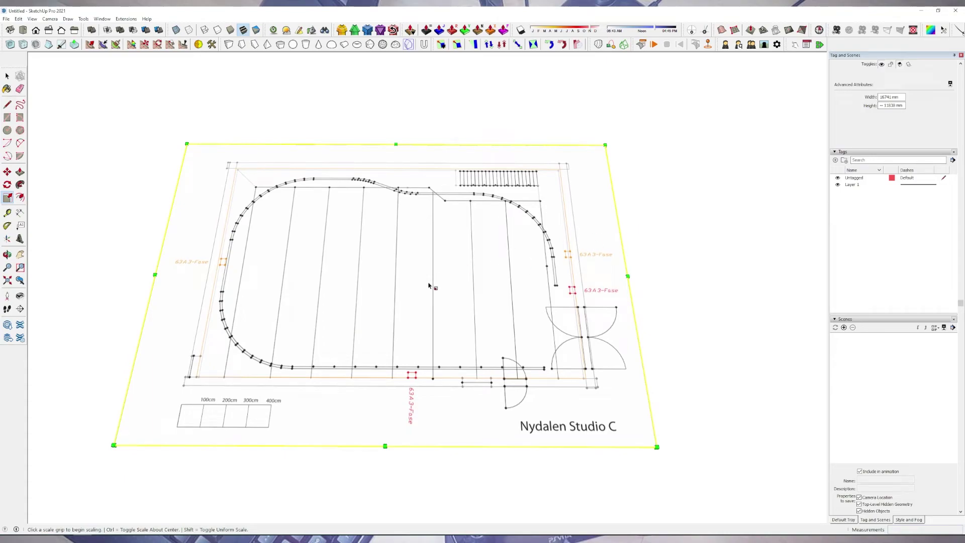
pyautogui.press('space')
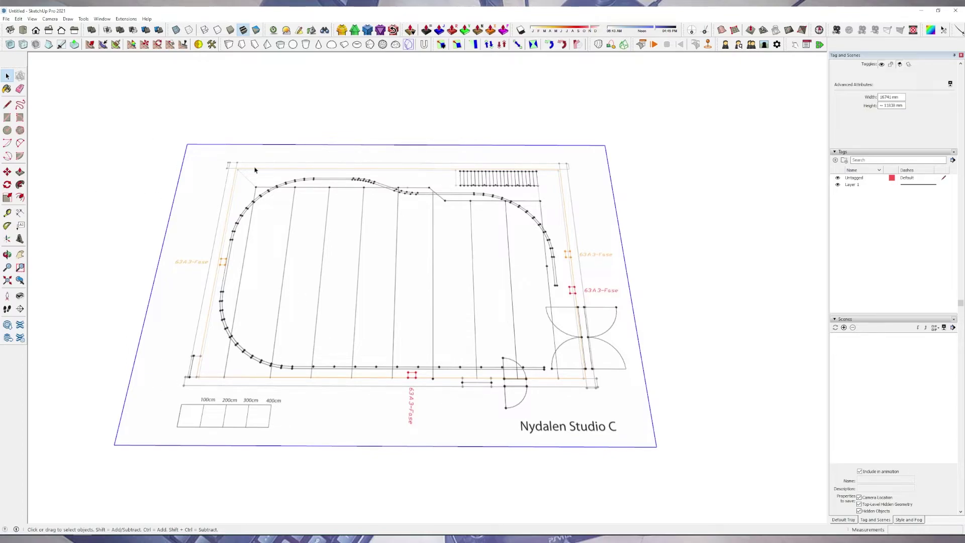
# Step: Enable Use maximum texture size in OpenGL preferences, accepting the warning
pyautogui.click(102, 19)
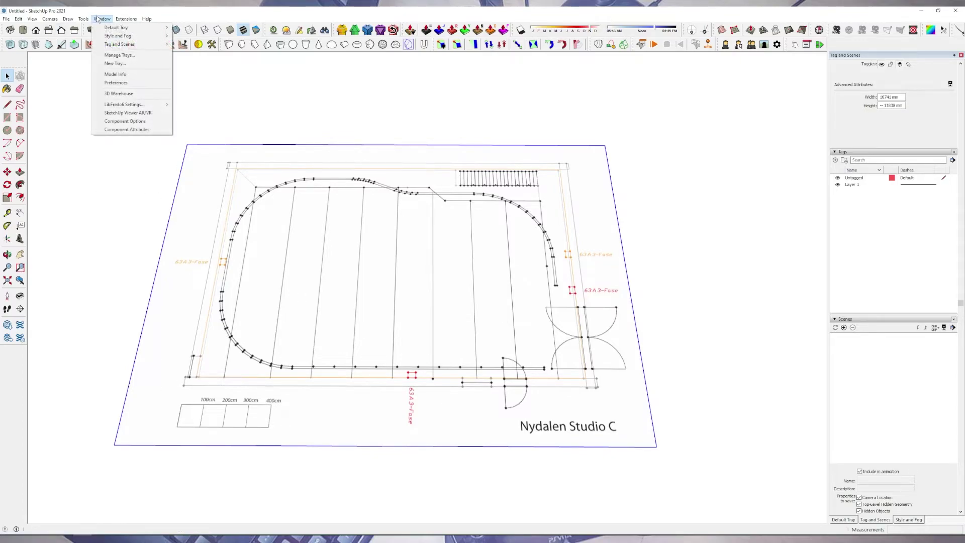
pyautogui.click(131, 83)
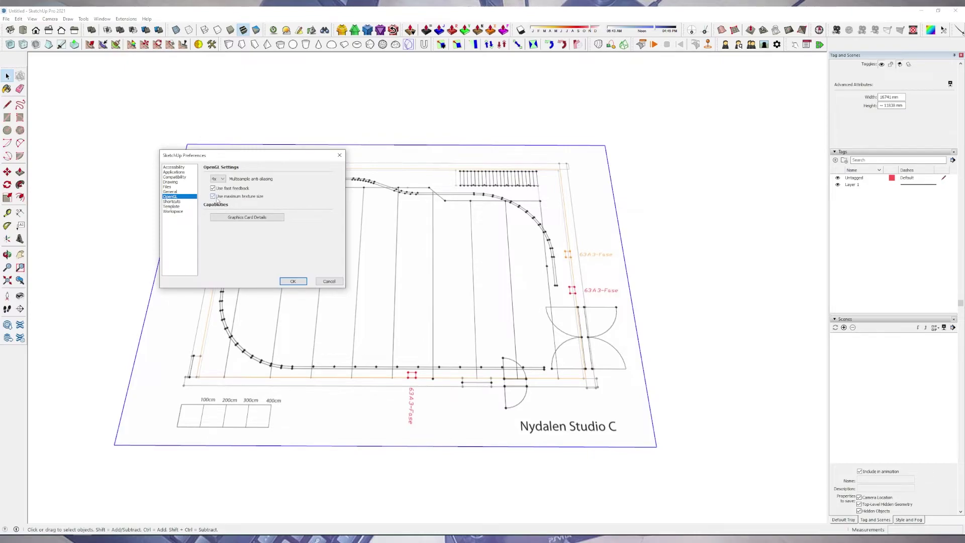
pyautogui.click(216, 198)
pyautogui.click(289, 251)
pyautogui.click(294, 282)
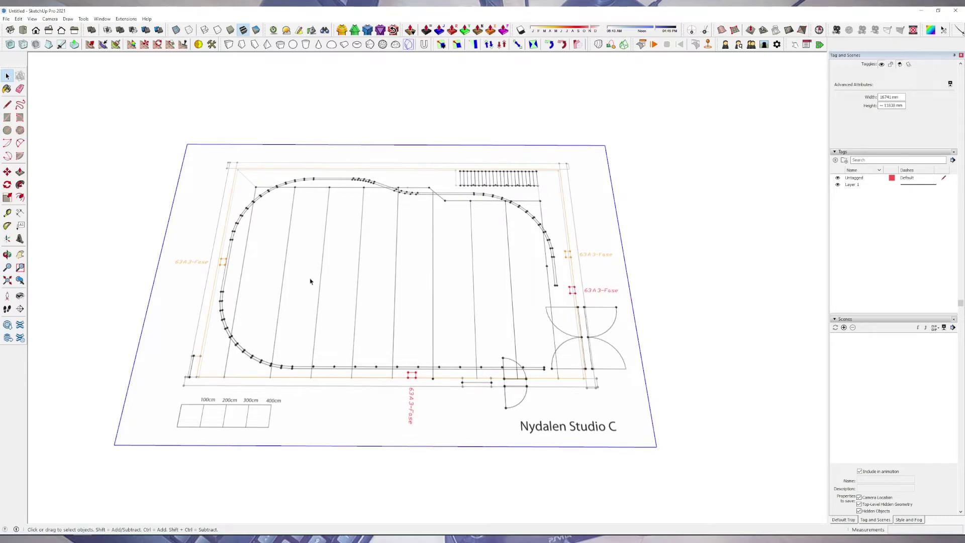
# Step: Explode the Nydalen StudioC image, make its geometry a group, and enter the group
pyautogui.rightClick(312, 263)
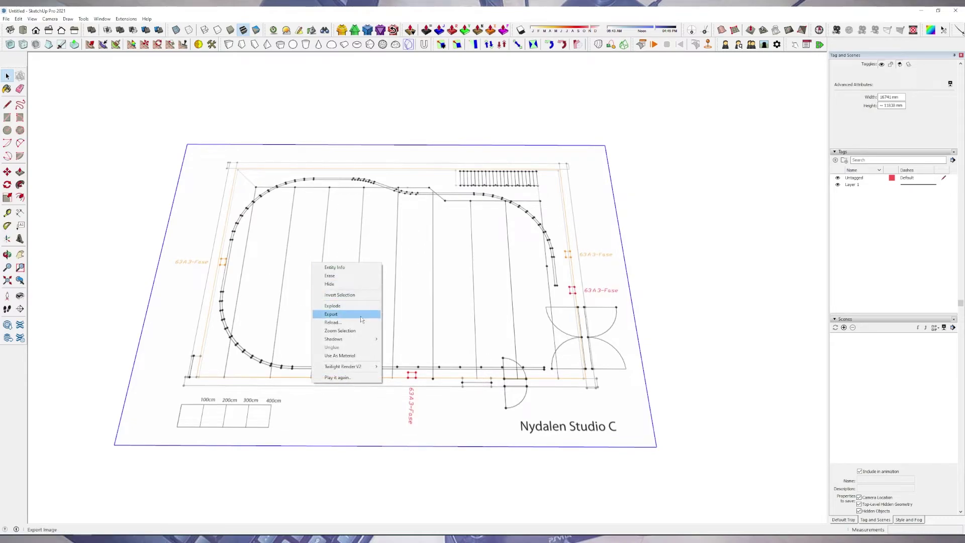
pyautogui.click(349, 306)
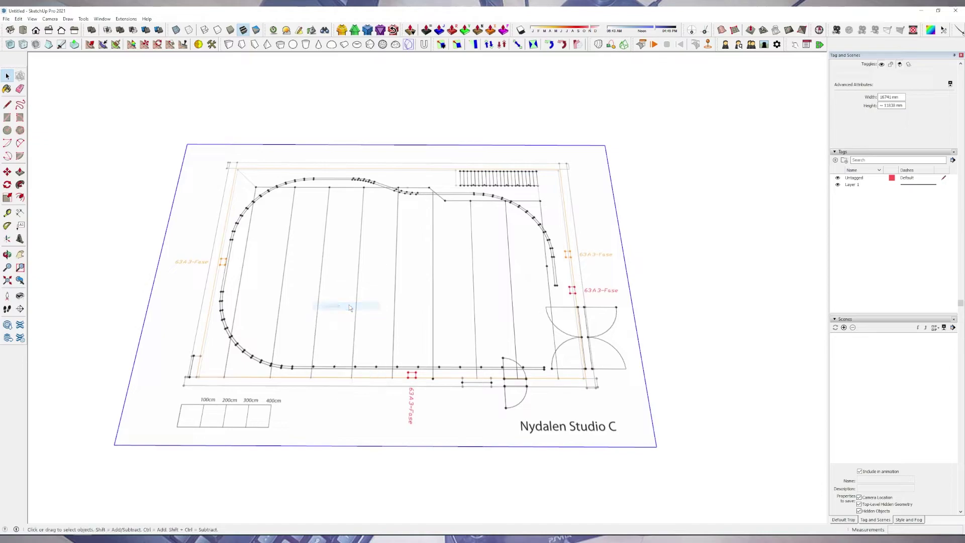
pyautogui.rightClick(248, 241)
pyautogui.click(298, 303)
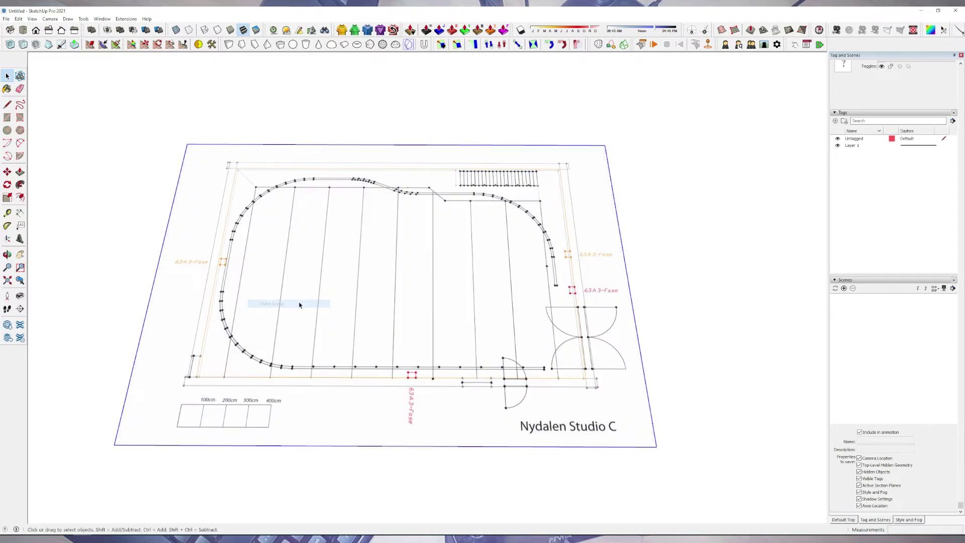
pyautogui.doubleClick(227, 290)
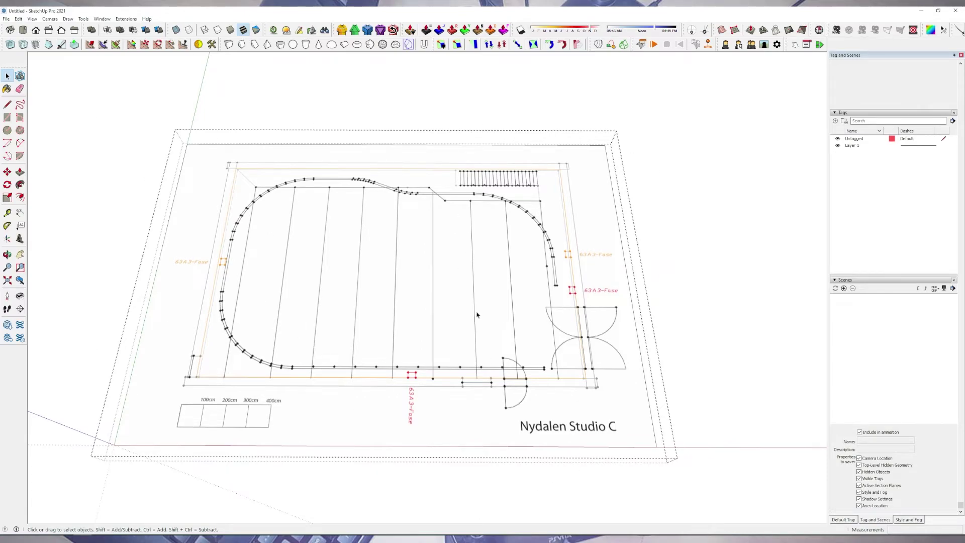
pyautogui.scroll(8, 163, 419)
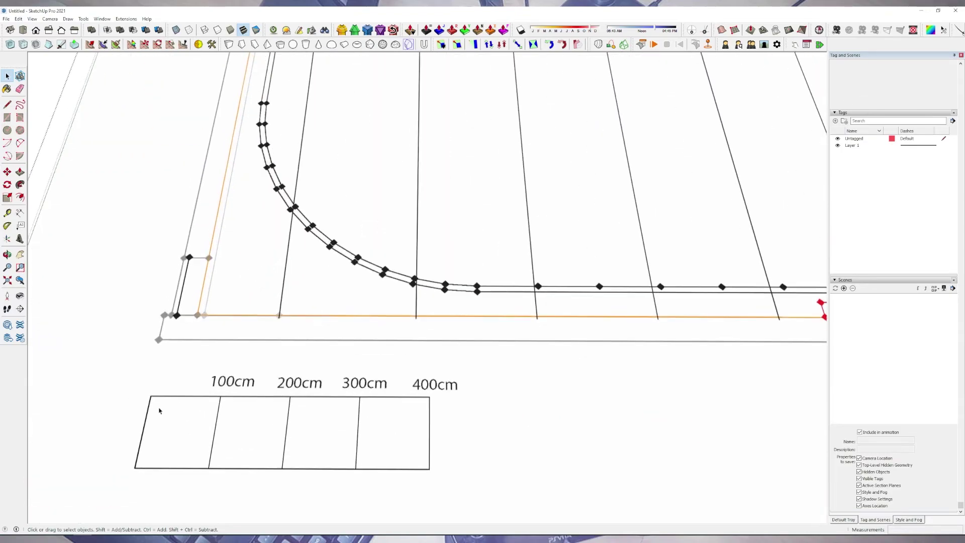
# Step: Switch to the Tape Measure tool and frame the whole scale bar
pyautogui.moveTo(170, 347); pyautogui.dragTo(191, 371)
pyautogui.scroll(3, 257, 251)
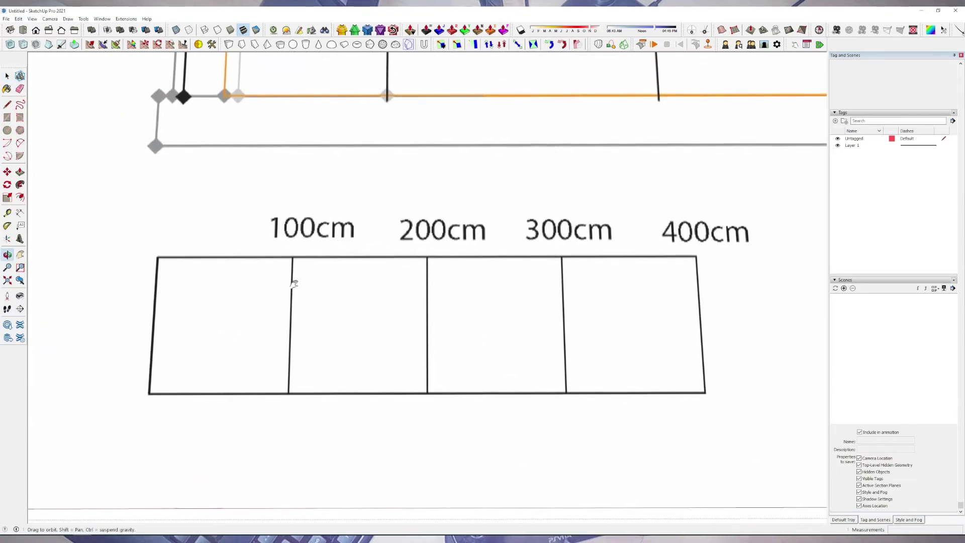
pyautogui.press('space')
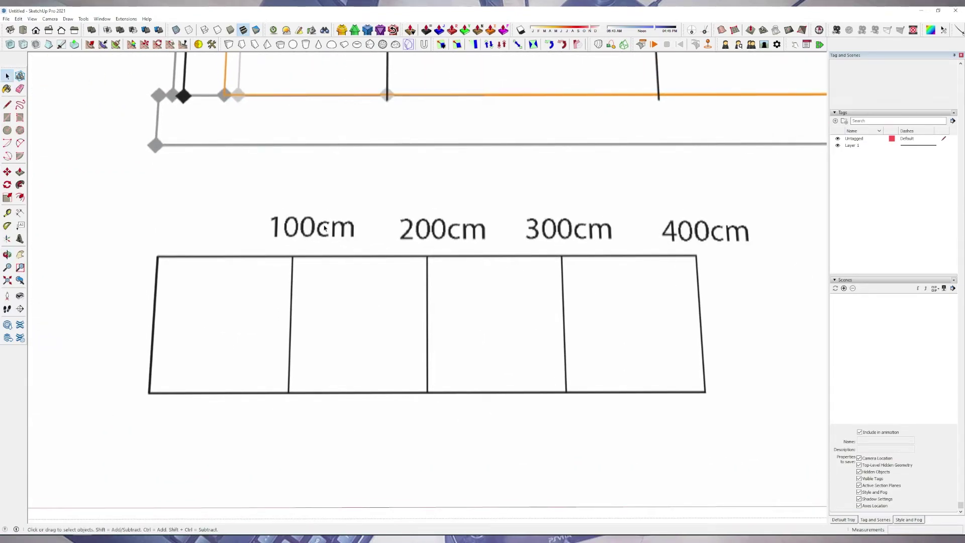
pyautogui.click(7, 213)
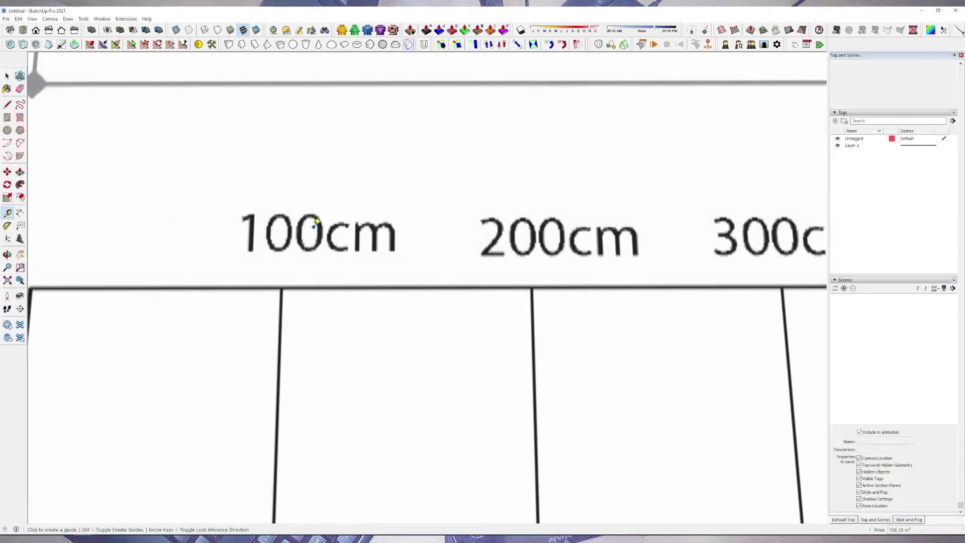
pyautogui.scroll(4, 341, 224)
pyautogui.scroll(-5, 441, 231)
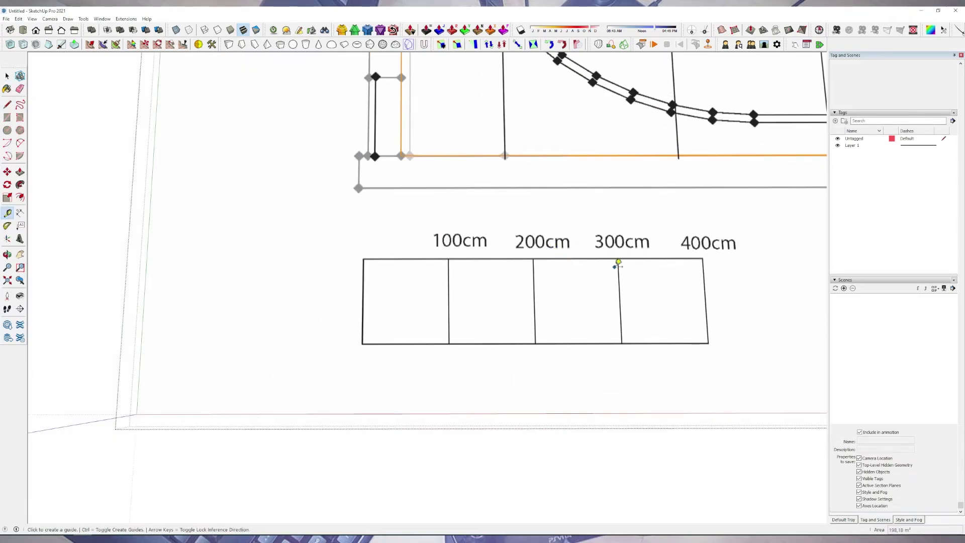
pyautogui.keyDown('shift'); pyautogui.moveTo(618, 264); pyautogui.dragTo(510, 296, button='middle'); pyautogui.keyUp('shift')
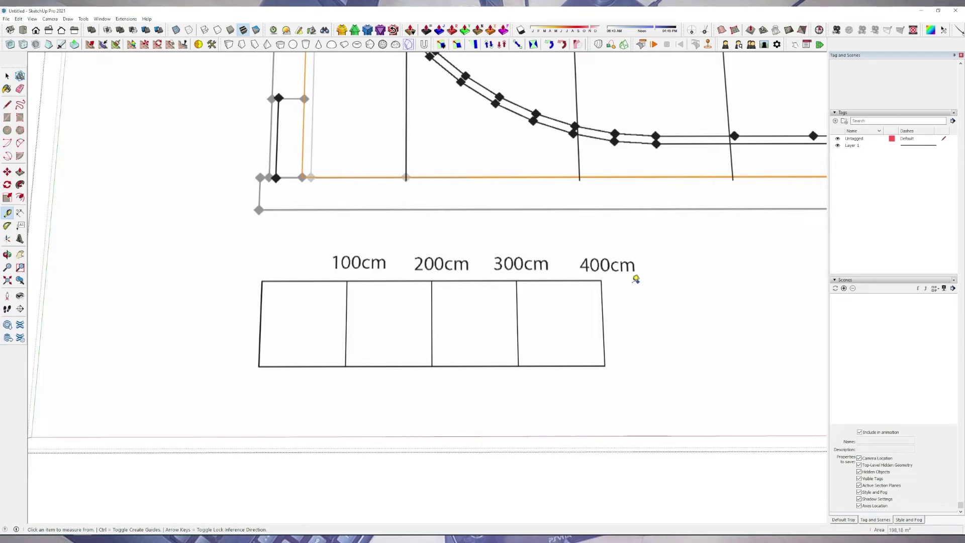
# Step: Measure the scale bar's 400cm span as 4000 mm and confirm resizing the group
pyautogui.click(262, 280)
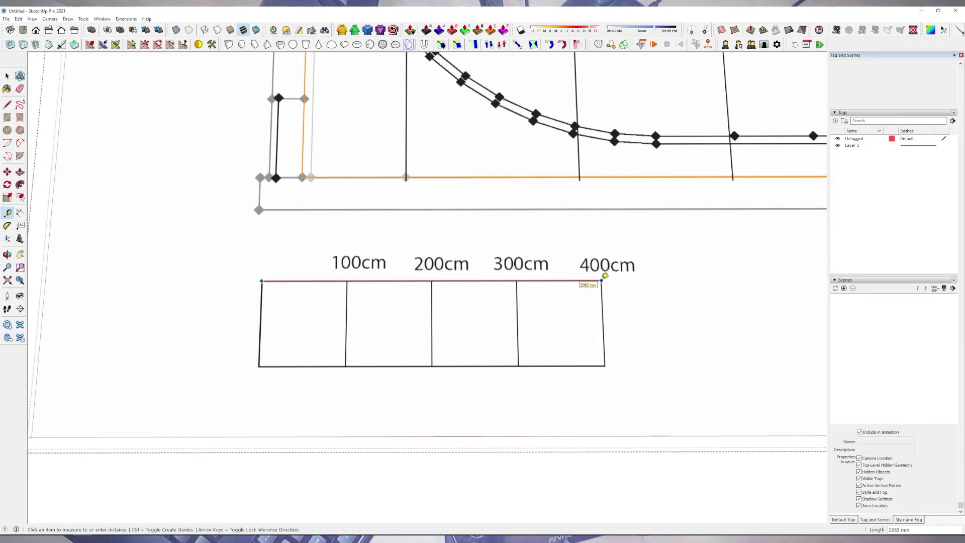
pyautogui.click(601, 279)
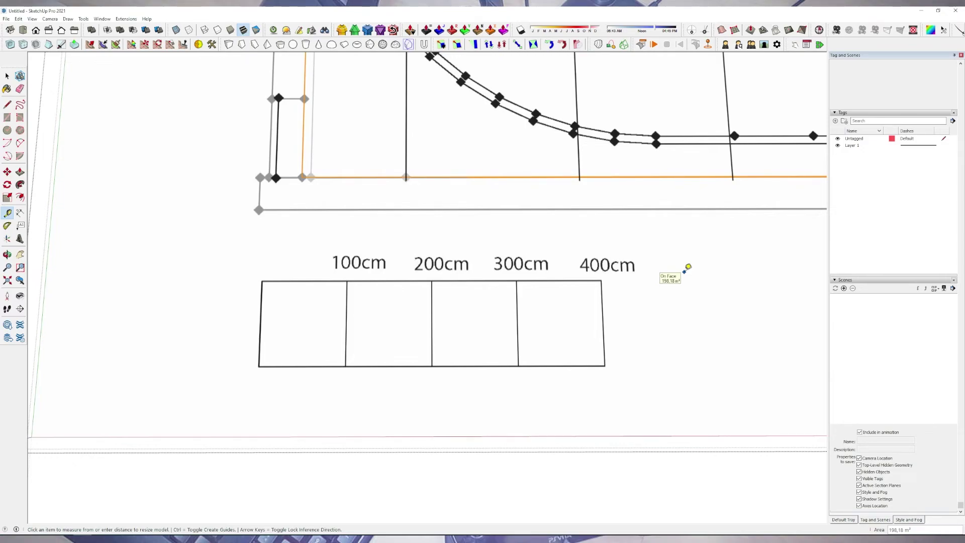
pyautogui.write('4000')
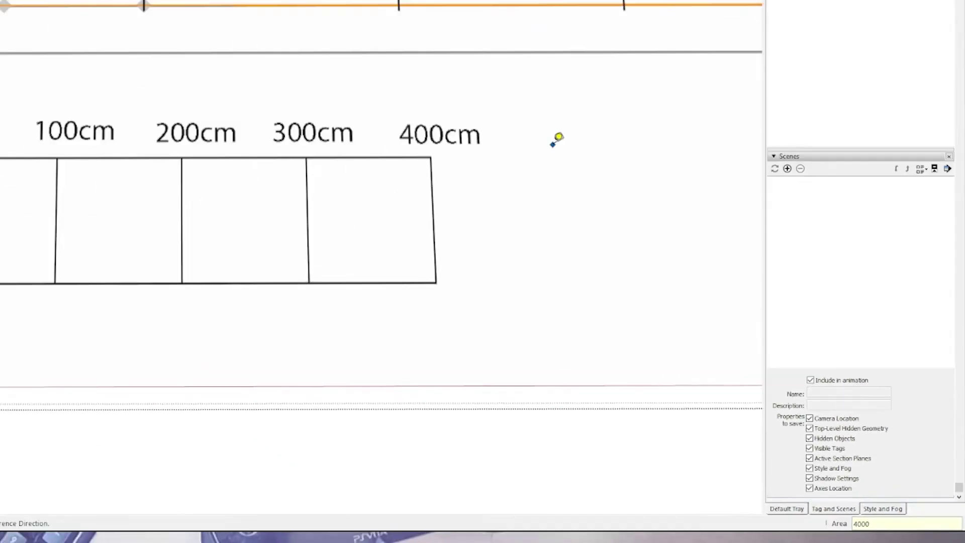
pyautogui.press('Return')
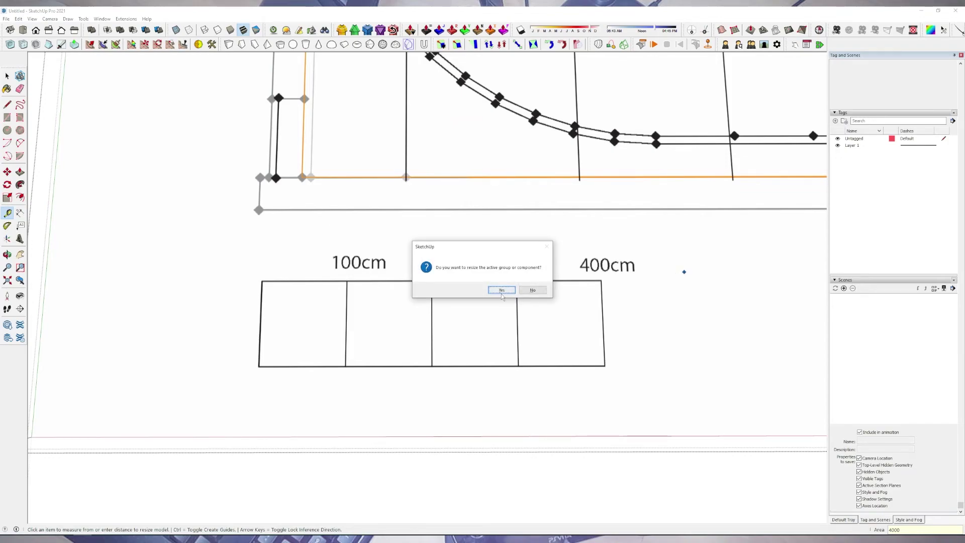
pyautogui.click(502, 290)
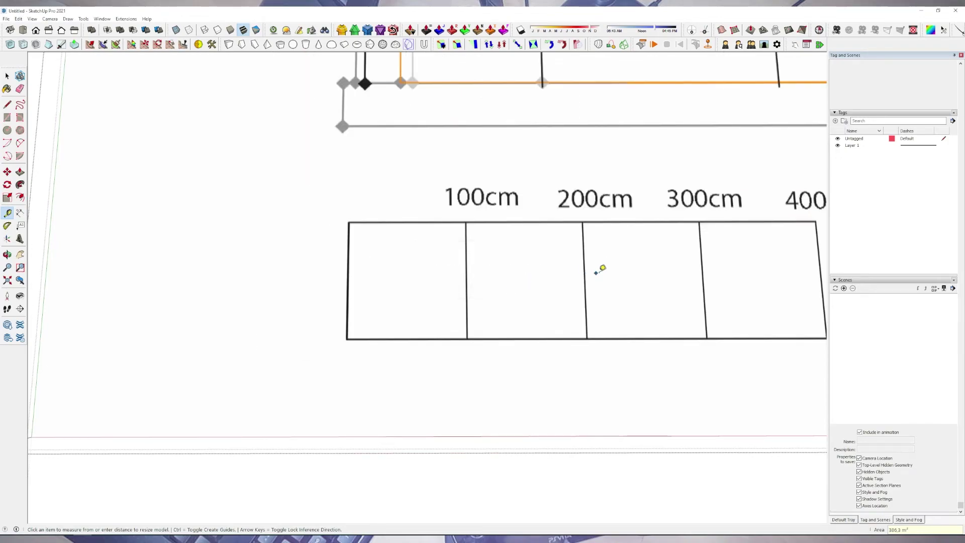
# Step: Select the right plan image and shift it left and down
pyautogui.scroll(-10, 613, 265)
pyautogui.click(9, 77)
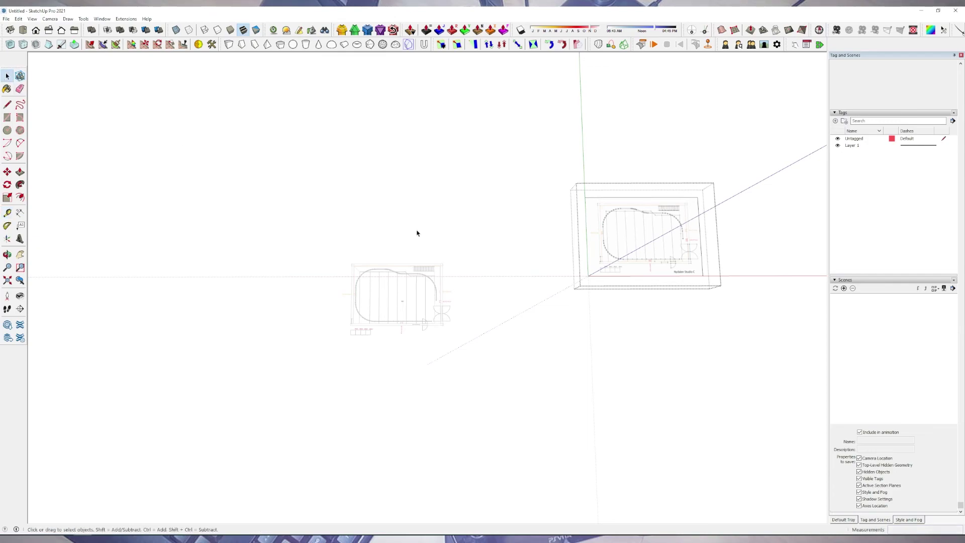
pyautogui.scroll(2, 628, 311)
pyautogui.click(631, 238)
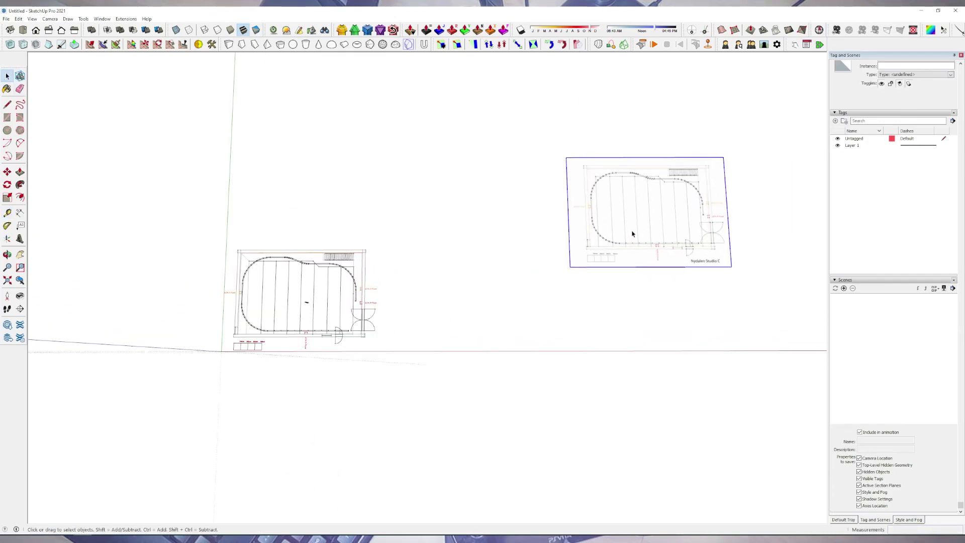
pyautogui.press('m')
pyautogui.moveTo(631, 239); pyautogui.dragTo(450, 315)
pyautogui.press('space')
pyautogui.scroll(3, 366, 334)
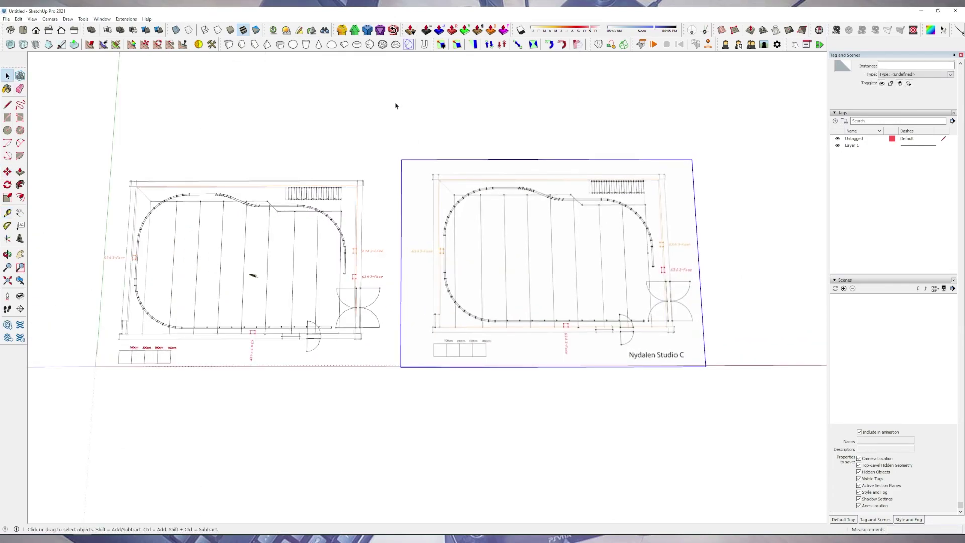
pyautogui.click(396, 152)
# Step: Move the plan image beside the DWG plan and orbit to view both
pyautogui.scroll(1, 396, 152)
pyautogui.press('m')
pyautogui.moveTo(527, 244); pyautogui.dragTo(156, 259)
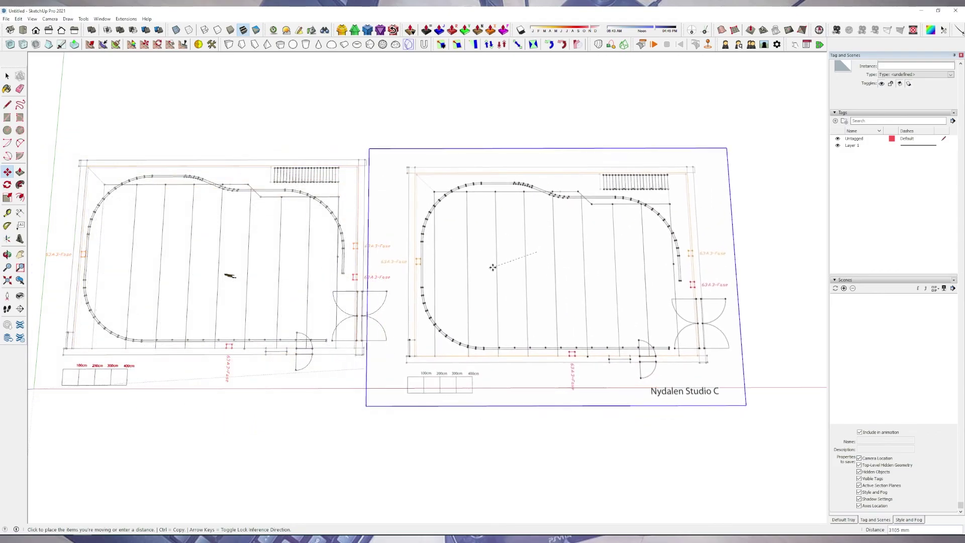
pyautogui.click(528, 260)
pyautogui.scroll(3, 640, 315)
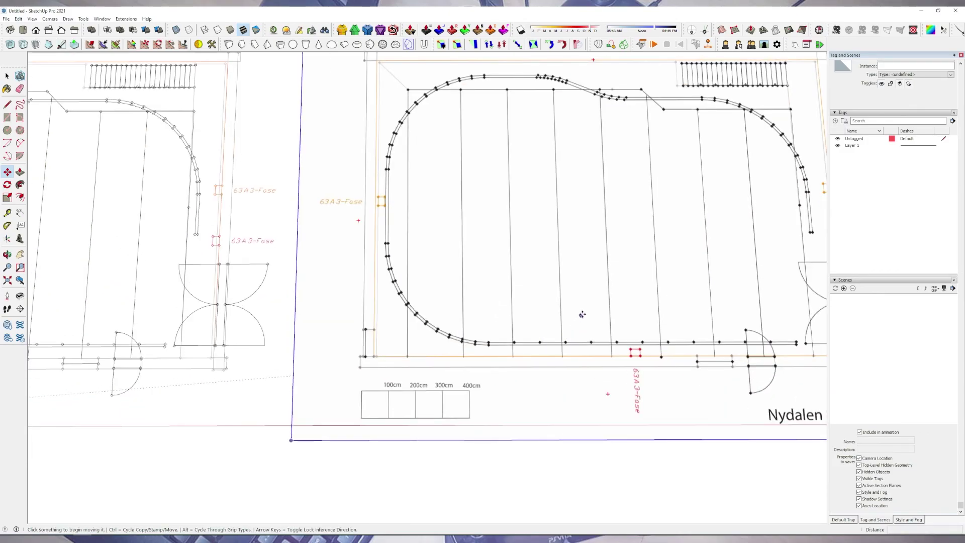
pyautogui.moveTo(640, 315); pyautogui.dragTo(546, 270, button='middle')
pyautogui.scroll(-3, 462, 278)
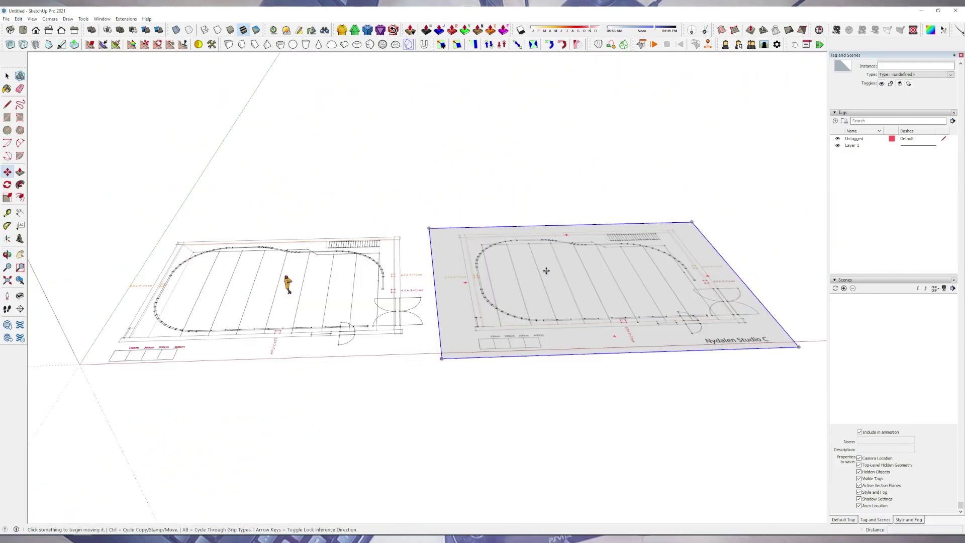